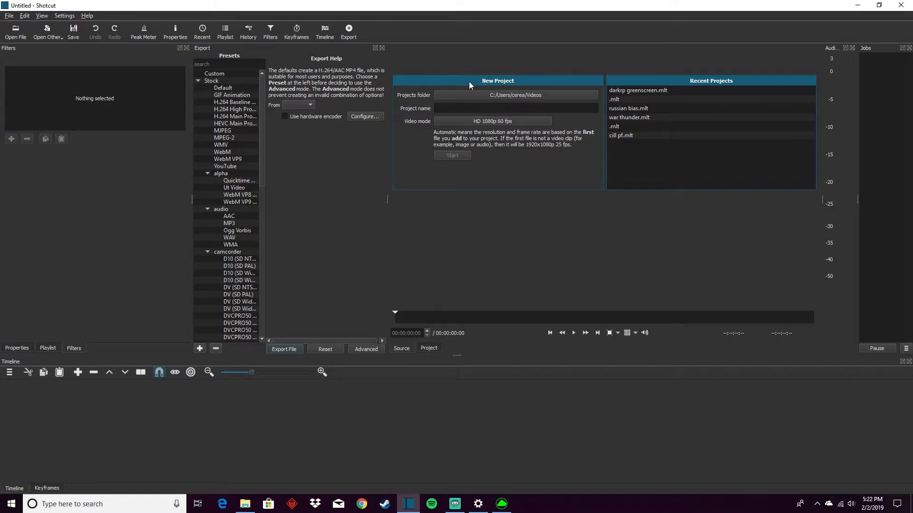
Name the new project "tutroial" and look at the available projects folders without choosing a different one.
{"action": "left_click", "coordinate": [469, 108]}
{"action": "type", "text": "tutroial"}
{"action": "left_click", "coordinate": [446, 94]}
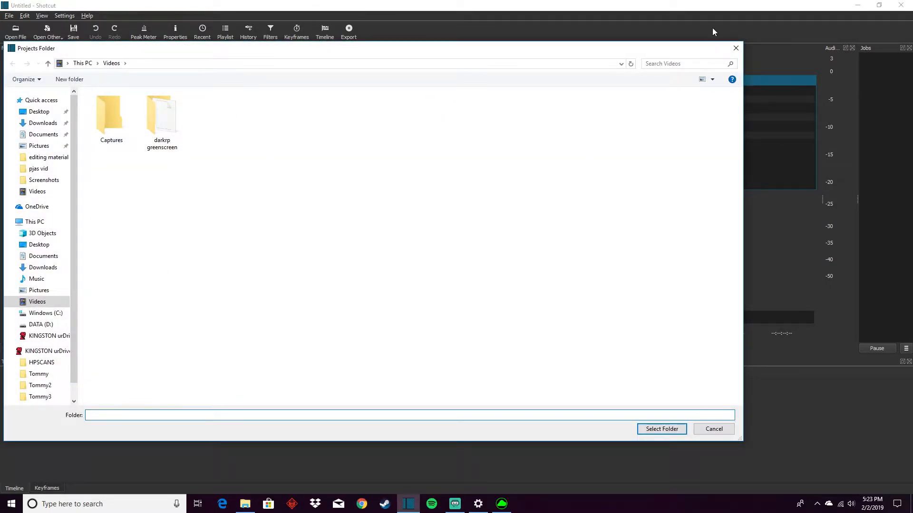
{"action": "left_click", "coordinate": [735, 48]}
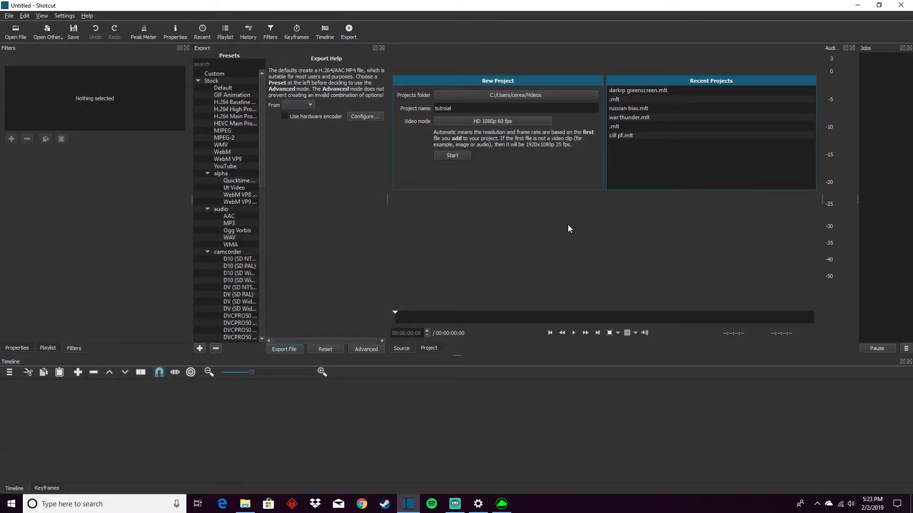
Set the new project's video mode to HD 1080p 60 fps.
{"action": "left_click", "coordinate": [491, 121]}
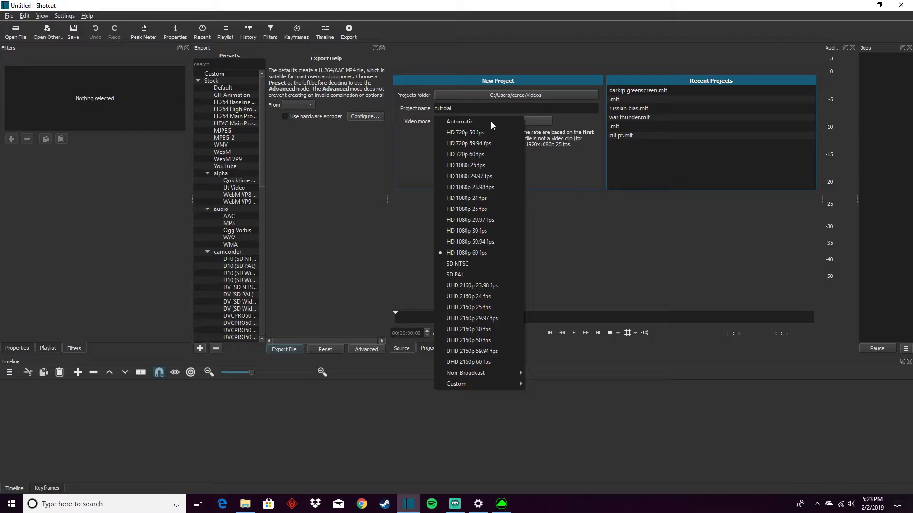
{"action": "left_click", "coordinate": [456, 255]}
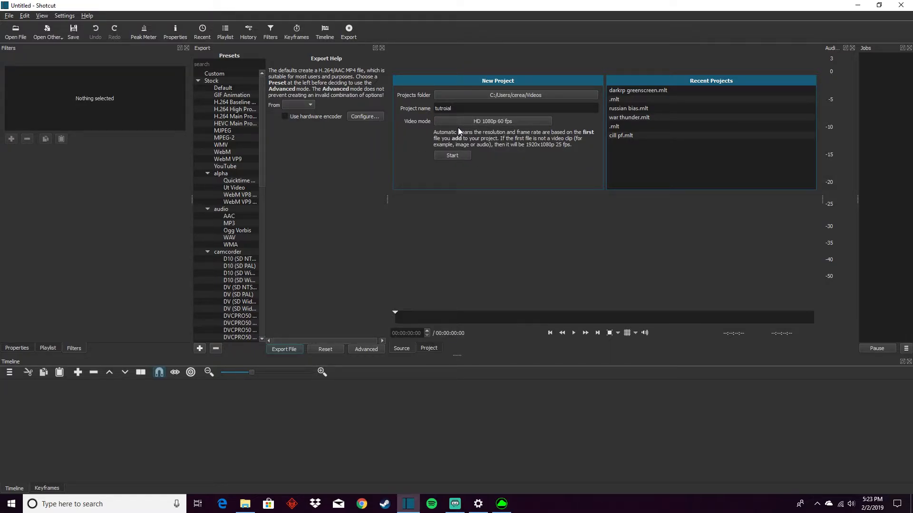
{"action": "left_click", "coordinate": [468, 121]}
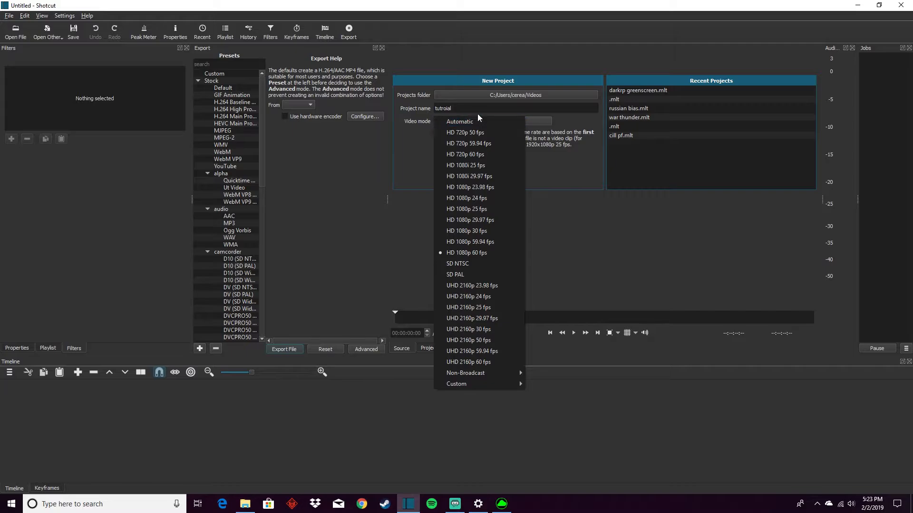
{"action": "left_click", "coordinate": [547, 146]}
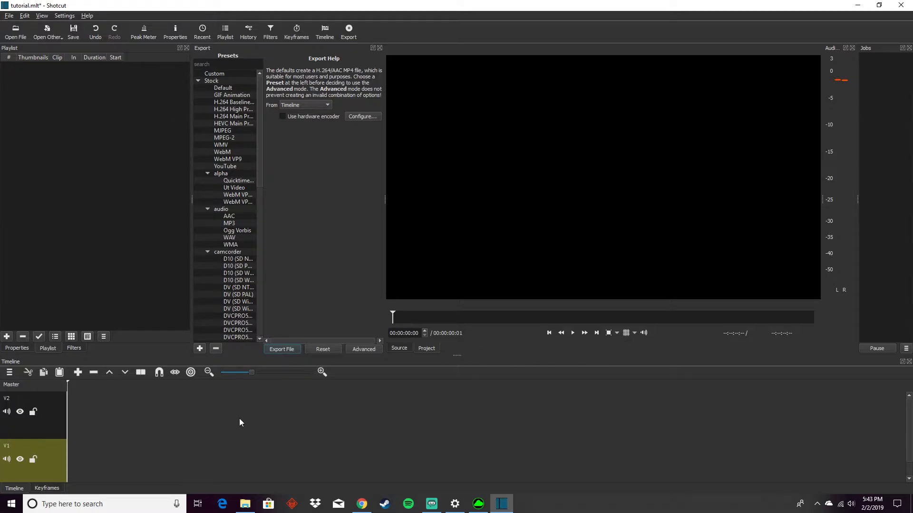
Open the "intro gen 4" video from the "editing material" folder.
{"action": "double_click", "coordinate": [13, 401]}
{"action": "left_click", "coordinate": [16, 31]}
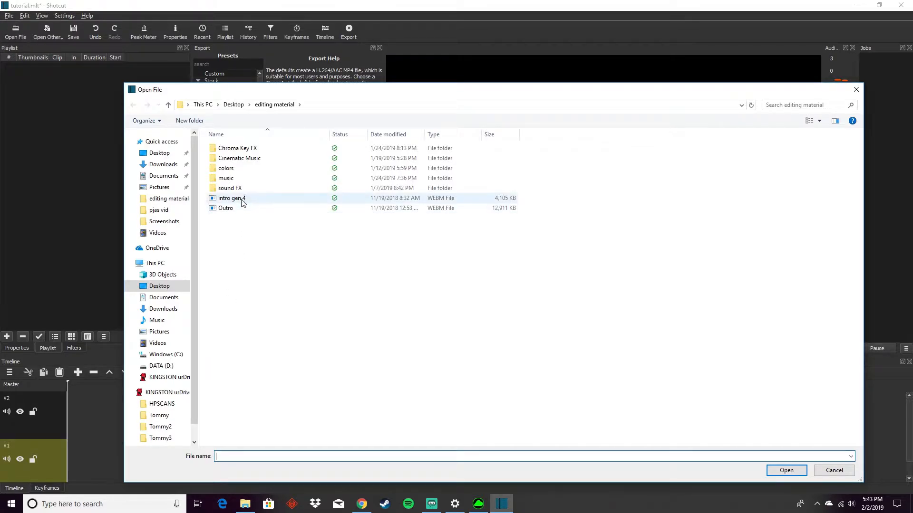
{"action": "left_click", "coordinate": [159, 233]}
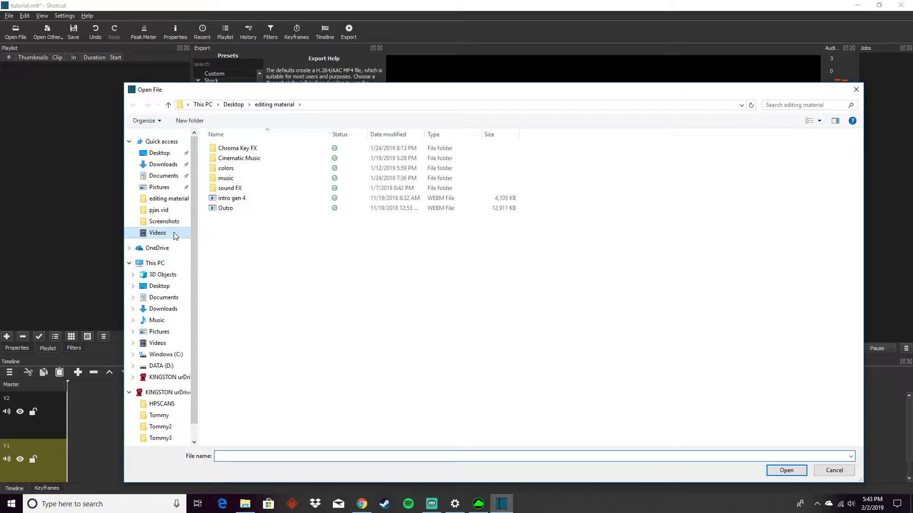
{"action": "left_click", "coordinate": [163, 199]}
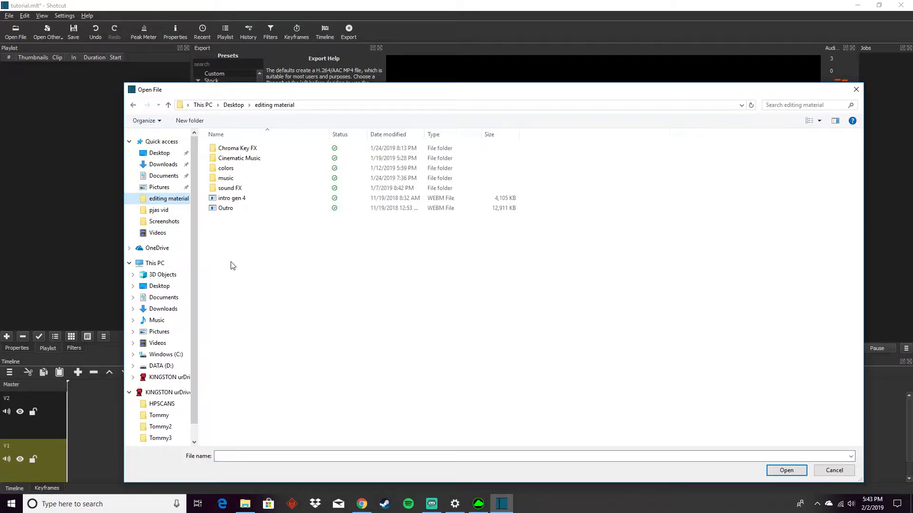
{"action": "double_click", "coordinate": [255, 202]}
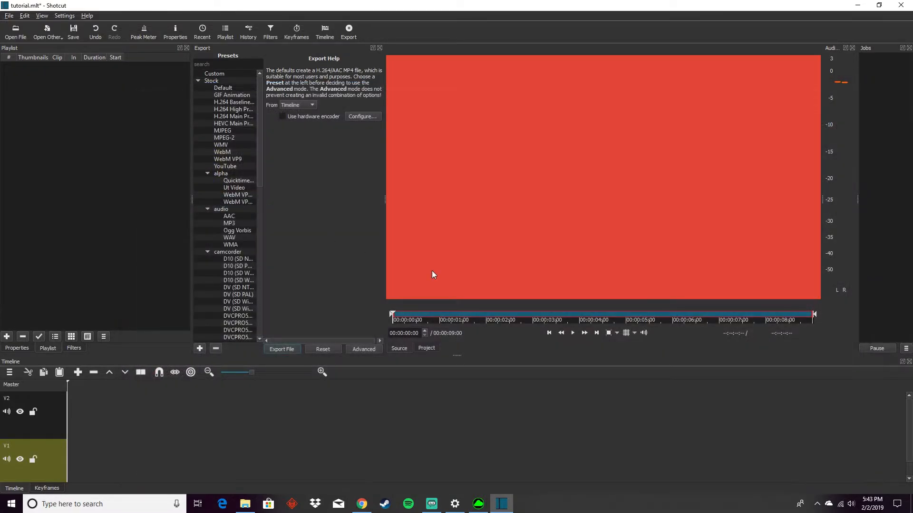
Preview the intro clip briefly, place it at the start of track V2, and move the playhead to 00:00:00:50.
{"action": "left_click", "coordinate": [573, 333]}
{"action": "left_click", "coordinate": [573, 332]}
{"action": "left_click_drag", "start_coordinate": [561, 266], "coordinate": [66, 407]}
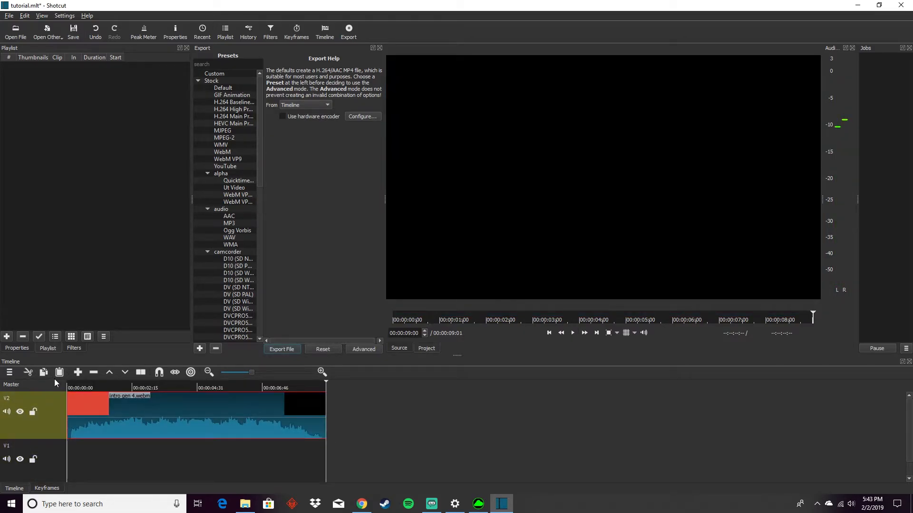
{"action": "left_click", "coordinate": [91, 387]}
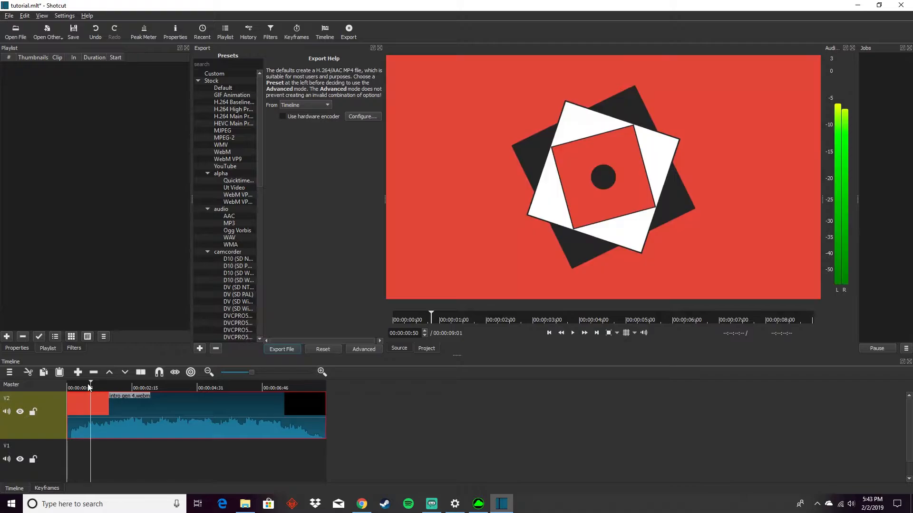
Examine the track and display commands offered for the timeline.
{"action": "left_click", "coordinate": [7, 375]}
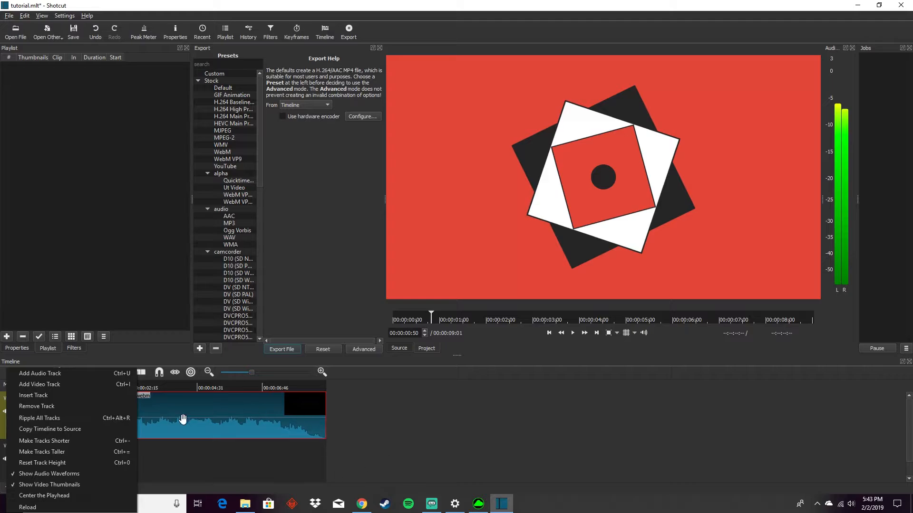
{"action": "right_click", "coordinate": [390, 390]}
{"action": "right_click", "coordinate": [342, 415]}
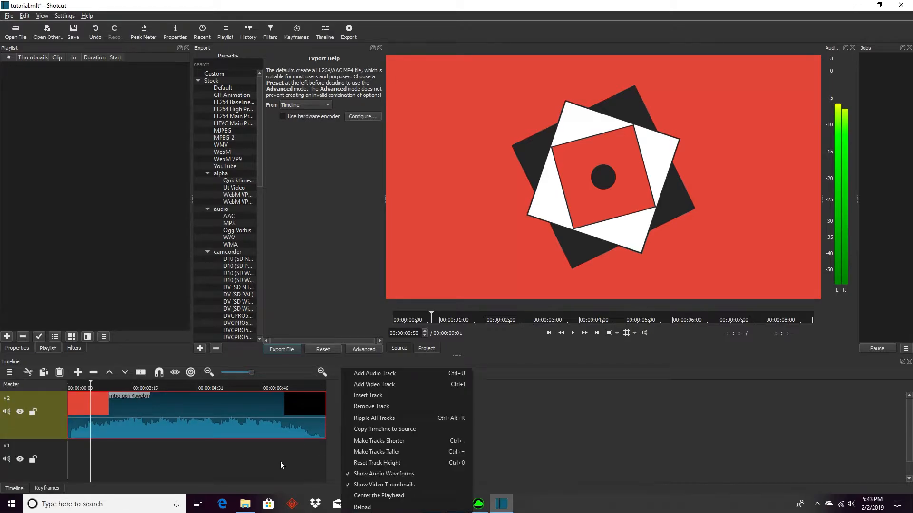
{"action": "right_click", "coordinate": [280, 461]}
{"action": "right_click", "coordinate": [475, 435]}
{"action": "right_click", "coordinate": [651, 432]}
{"action": "right_click", "coordinate": [449, 428]}
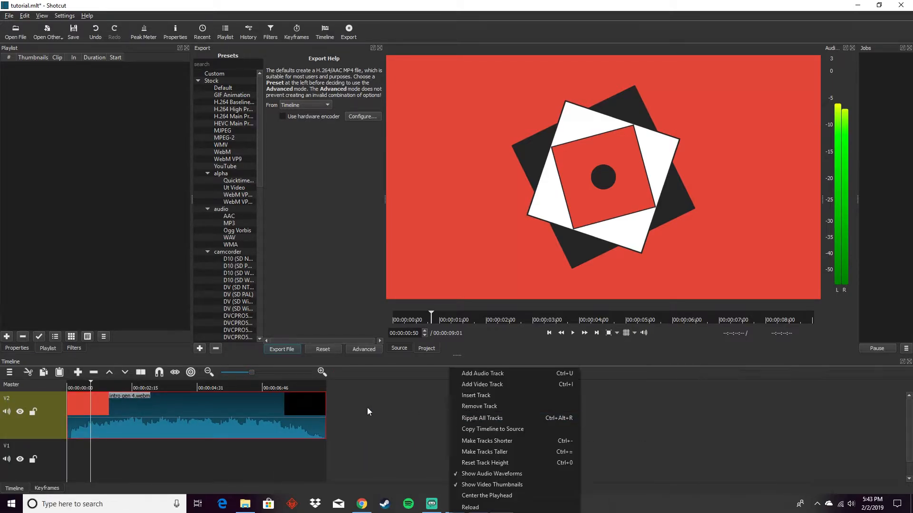
{"action": "right_click", "coordinate": [367, 411]}
{"action": "right_click", "coordinate": [598, 424]}
{"action": "right_click", "coordinate": [375, 451]}
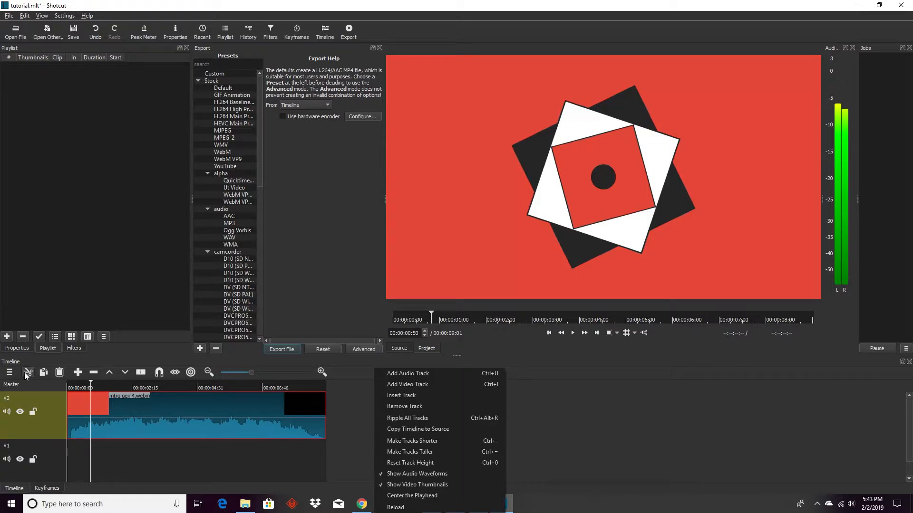
Cut the intro clip and undo the cut, and paste a copy of it on V2 with the playhead at 00:00:00:38.
{"action": "left_click", "coordinate": [26, 375]}
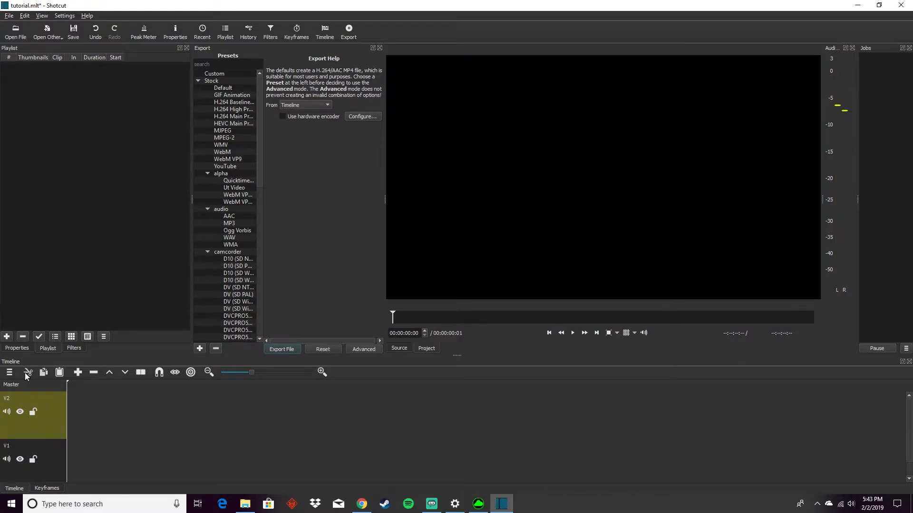
{"action": "left_click", "coordinate": [96, 32]}
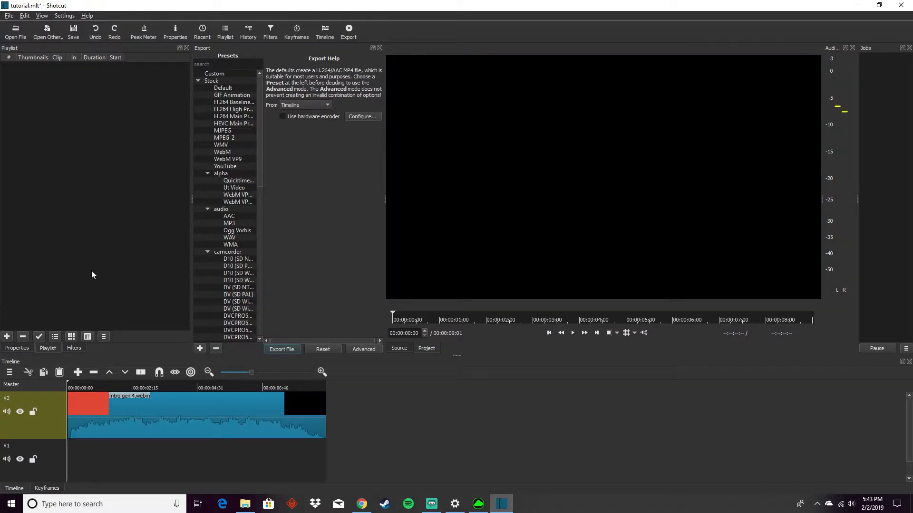
{"action": "left_click", "coordinate": [87, 388]}
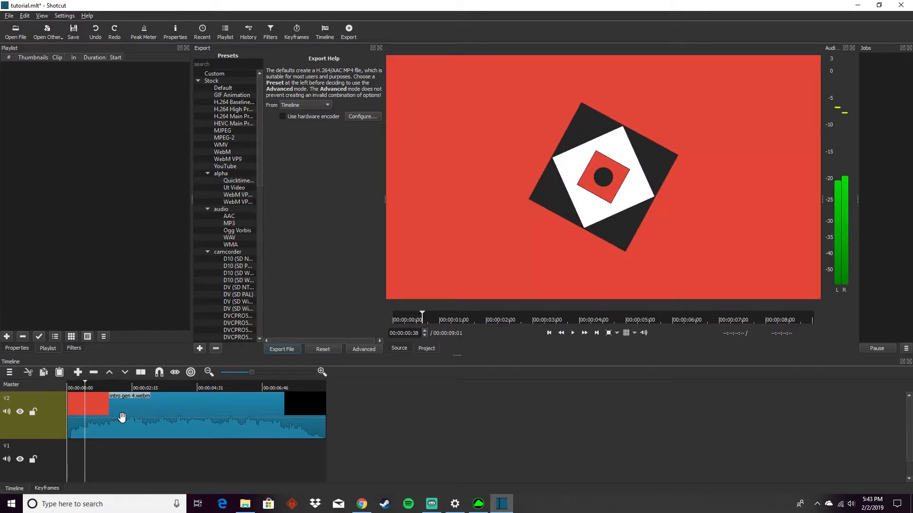
{"action": "left_click", "coordinate": [113, 413]}
{"action": "left_click", "coordinate": [59, 372]}
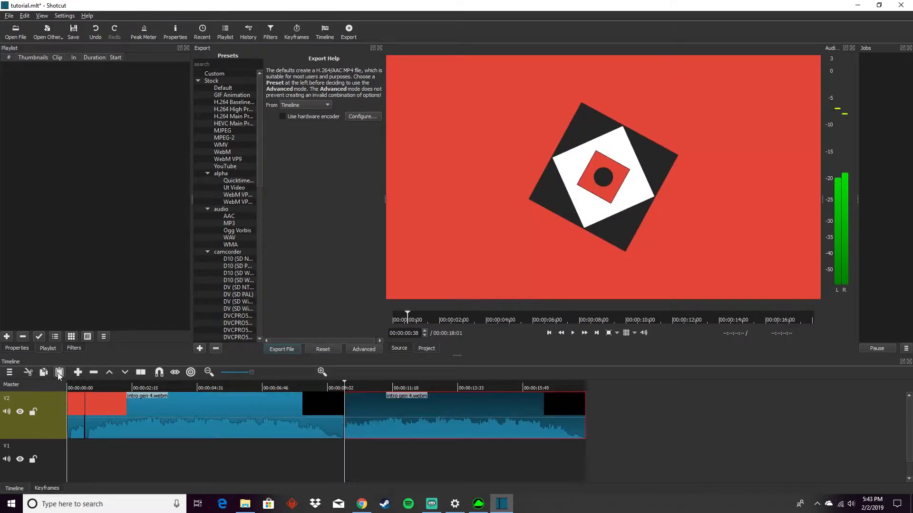
Nudge the long middle piece slightly so the pieces overlap, and delete all the clips from track V2.
{"action": "left_click", "coordinate": [250, 425]}
{"action": "left_click_drag", "start_coordinate": [198, 416], "coordinate": [195, 422]}
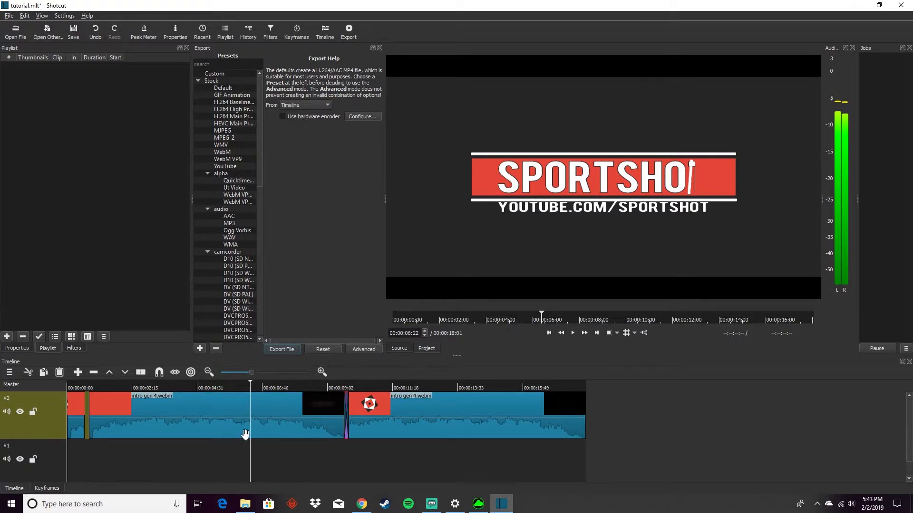
{"action": "left_click", "coordinate": [505, 428]}
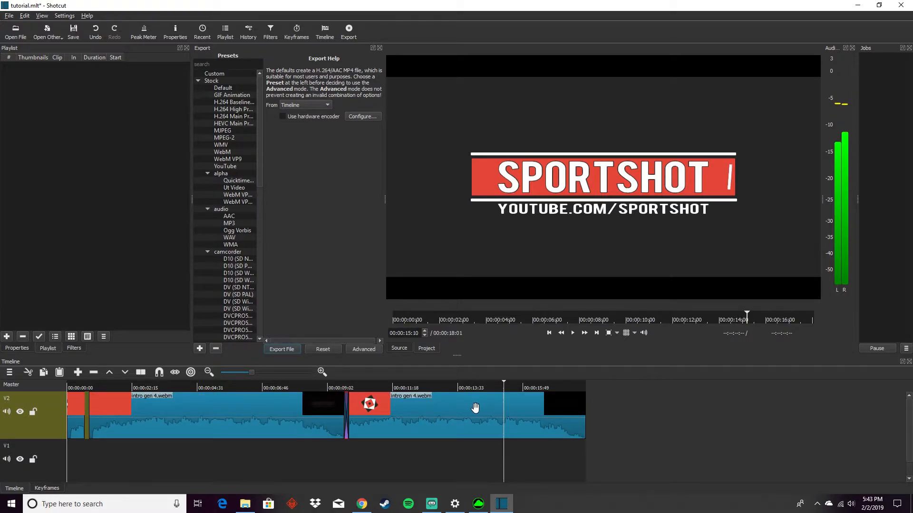
{"action": "key", "text": "Delete"}
{"action": "key", "text": "Delete"}
{"action": "key", "text": "Delete"}
{"action": "key", "text": "Delete"}
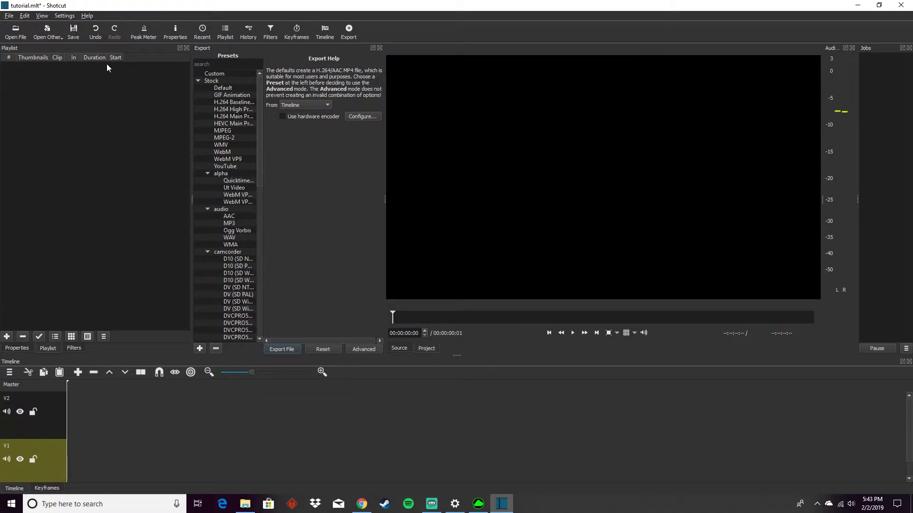
Open the "intro gen 4" video again and place it at the very start of track V2.
{"action": "left_click", "coordinate": [16, 31]}
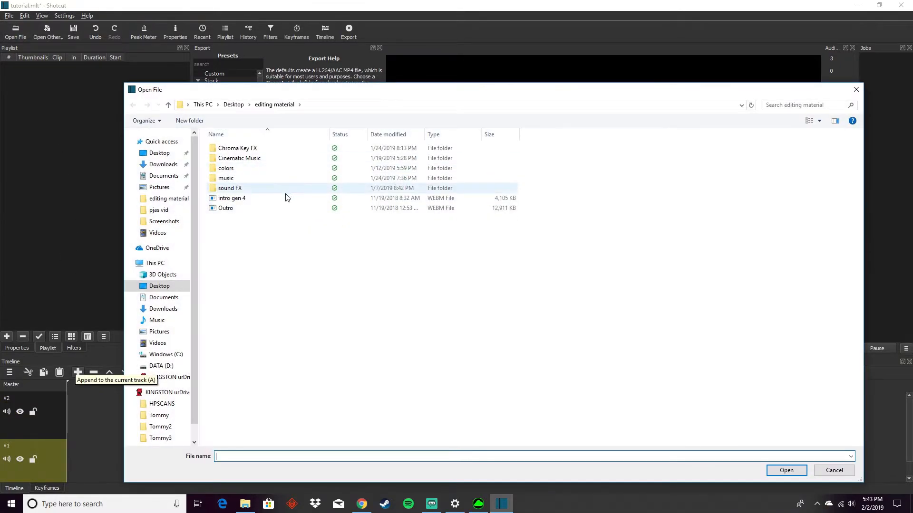
{"action": "double_click", "coordinate": [284, 199]}
{"action": "left_click_drag", "start_coordinate": [546, 281], "coordinate": [260, 437]}
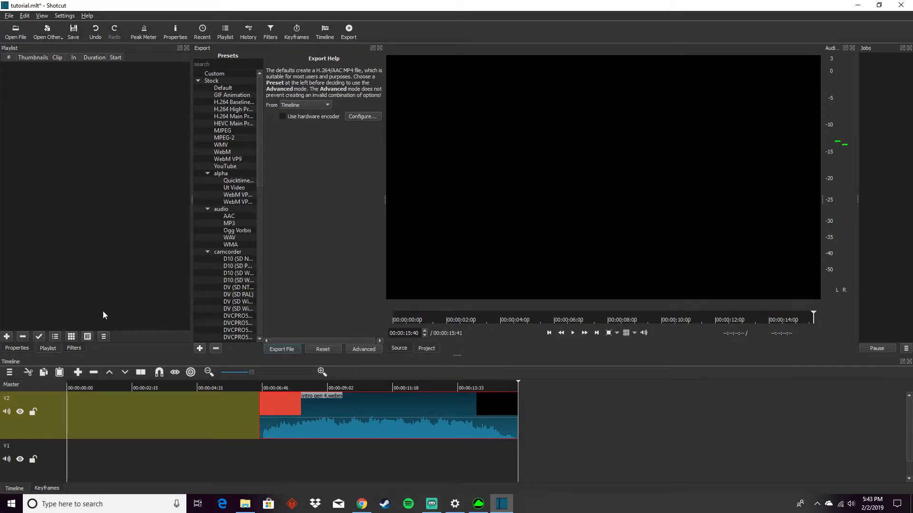
{"action": "left_click_drag", "start_coordinate": [367, 414], "coordinate": [141, 414]}
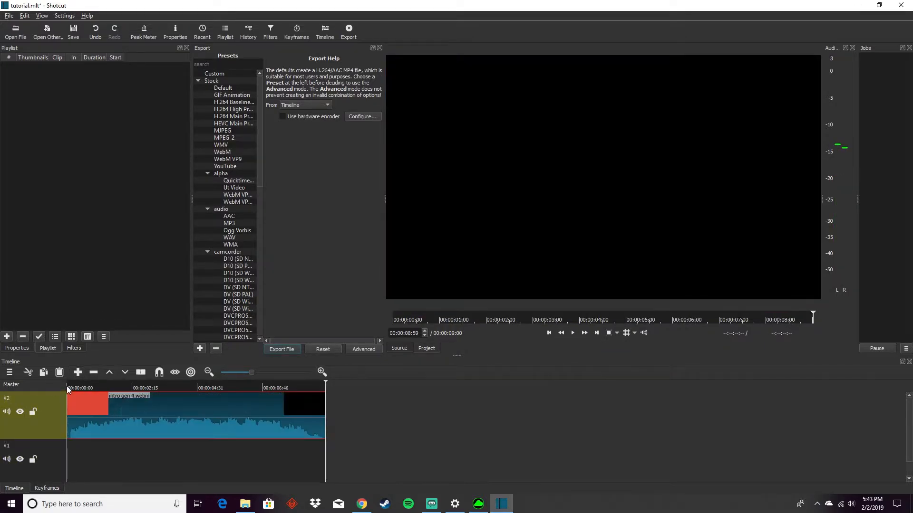
Append extra copies of the intro clip to the end of track V2 and undo the additions.
{"action": "left_click", "coordinate": [81, 383]}
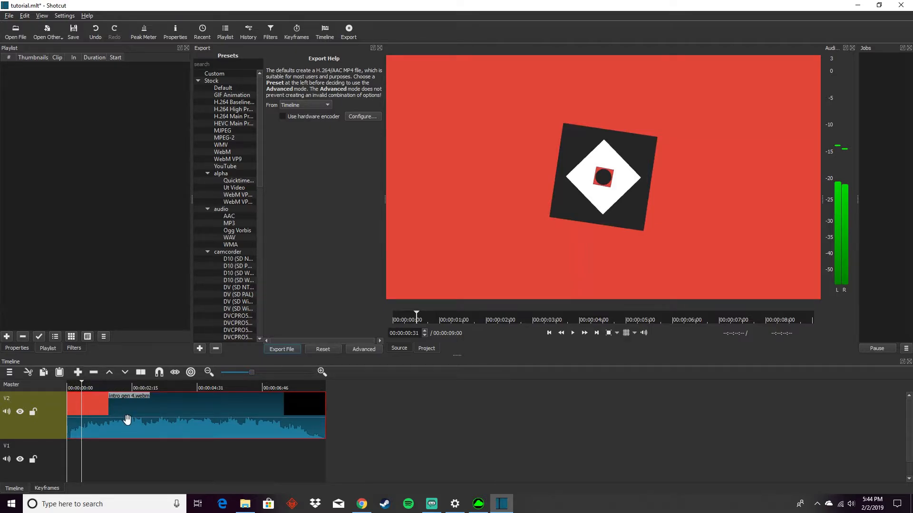
{"action": "left_click", "coordinate": [78, 373]}
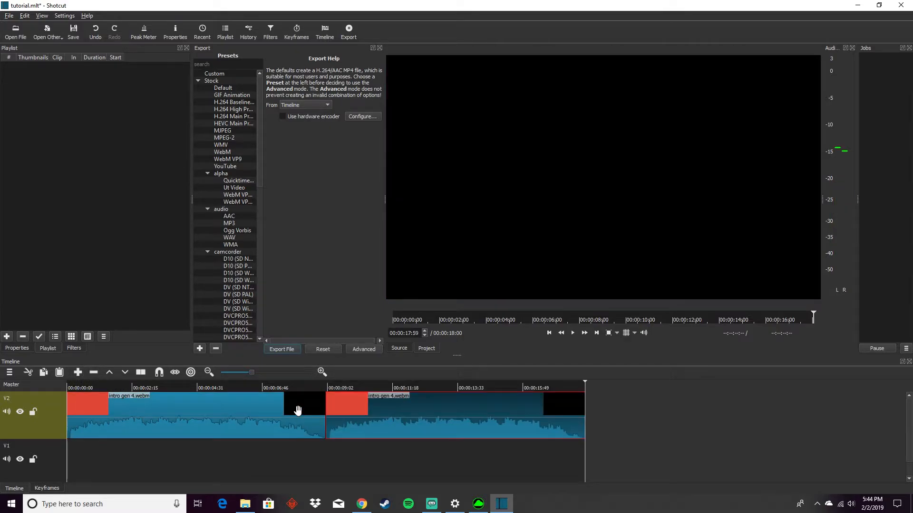
{"action": "left_click", "coordinate": [78, 372]}
{"action": "key", "text": "ctrl+z"}
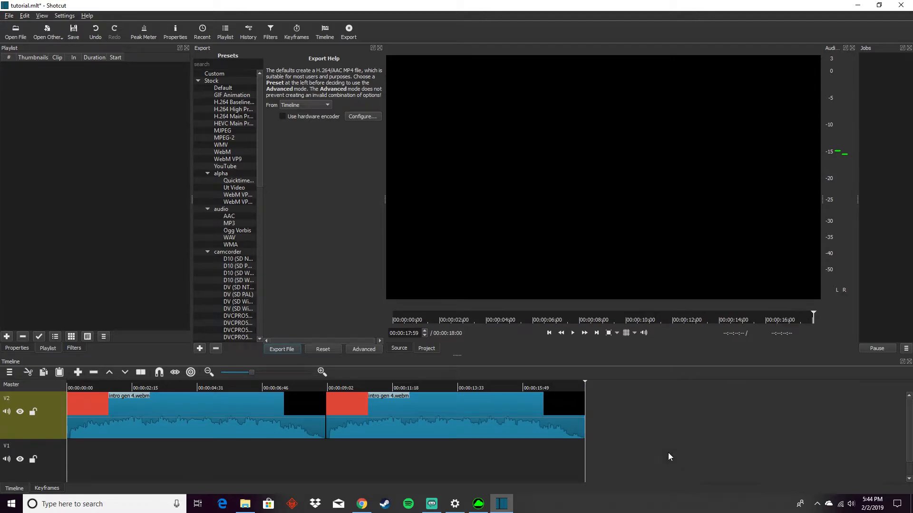
{"action": "key", "text": "ctrl+z"}
Append a copy of the intro clip to V2, and try deleting the first clip so a gap remains.
{"action": "left_click", "coordinate": [105, 395]}
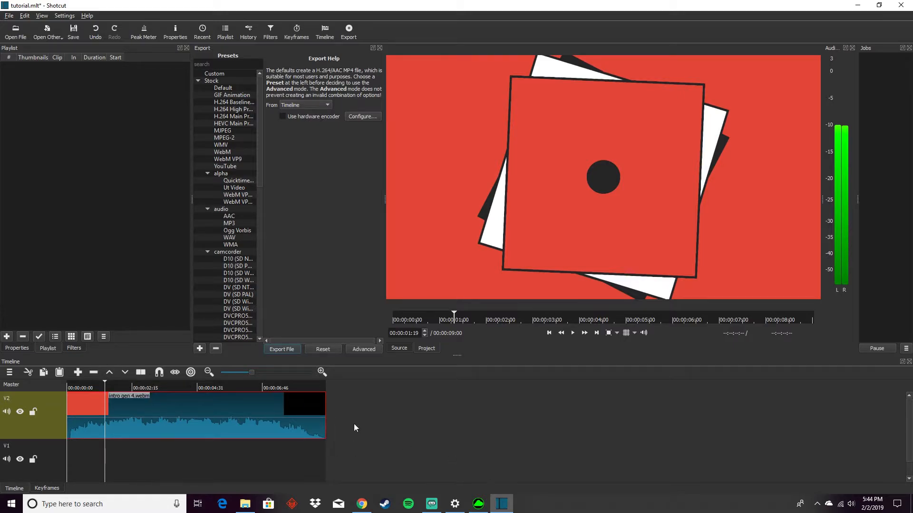
{"action": "left_click", "coordinate": [79, 373]}
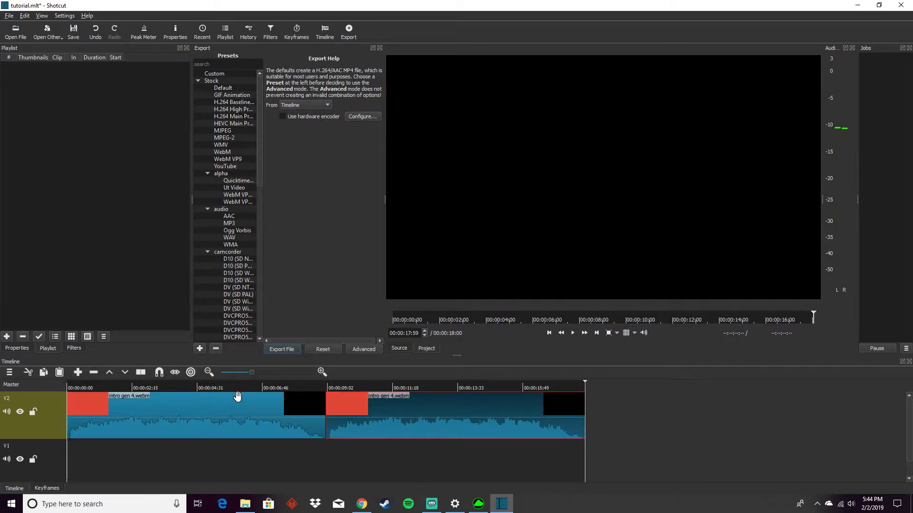
{"action": "key", "text": "BackSpace"}
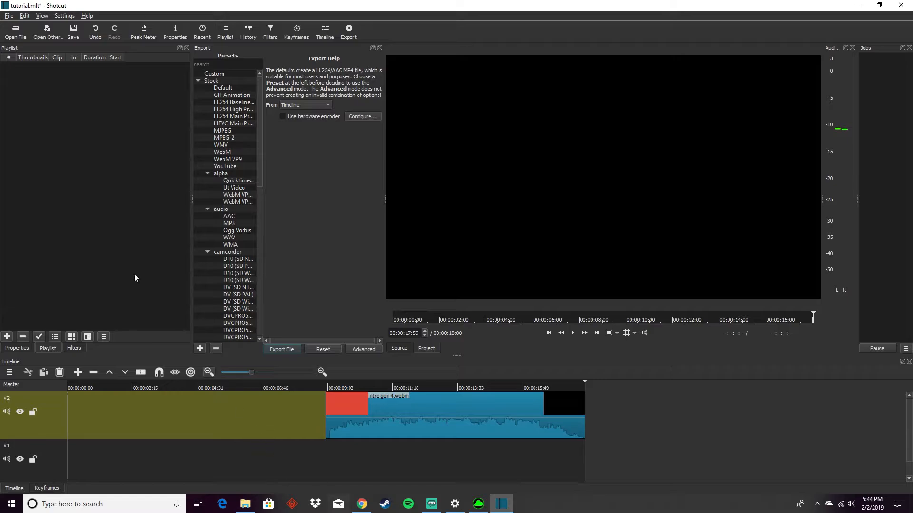
{"action": "left_click", "coordinate": [95, 32]}
Ripple delete the first intro clip on V2 so the second one closes the gap.
{"action": "left_click", "coordinate": [171, 409]}
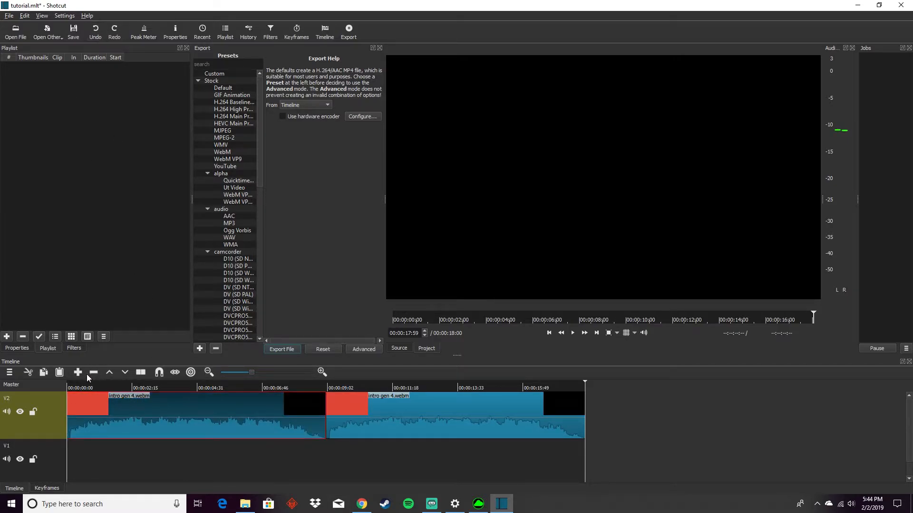
{"action": "left_click", "coordinate": [94, 372]}
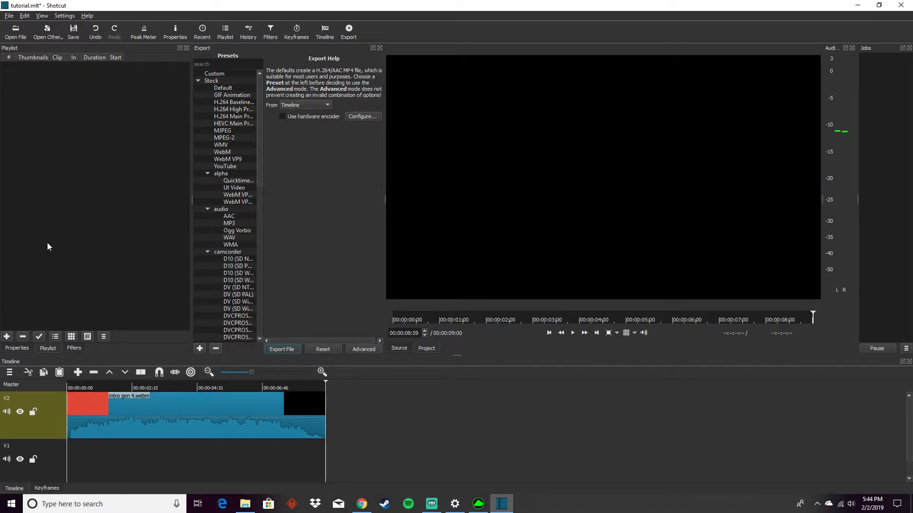
Lift the intro clip off track V2 and overwrite it back onto the same track, repeating the pair of operations once.
{"action": "left_click", "coordinate": [140, 387]}
{"action": "left_click", "coordinate": [137, 401]}
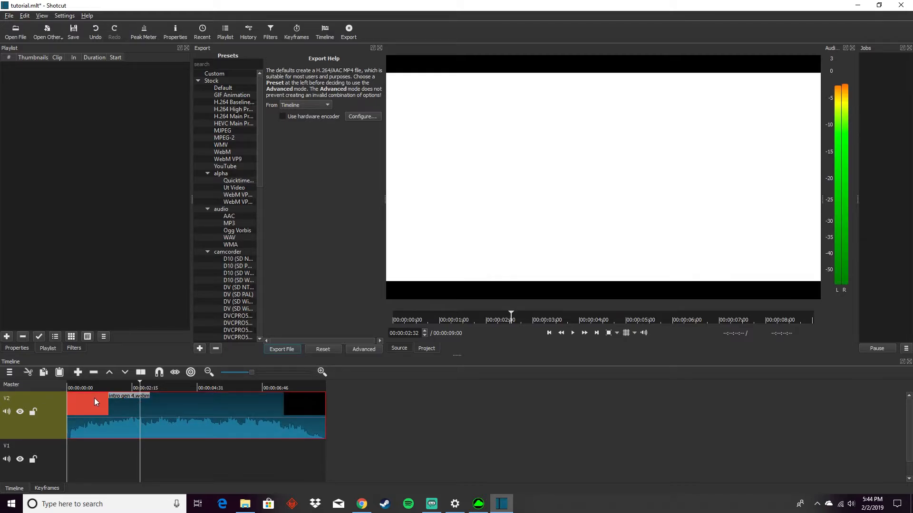
{"action": "left_click", "coordinate": [110, 375]}
{"action": "left_click", "coordinate": [125, 373]}
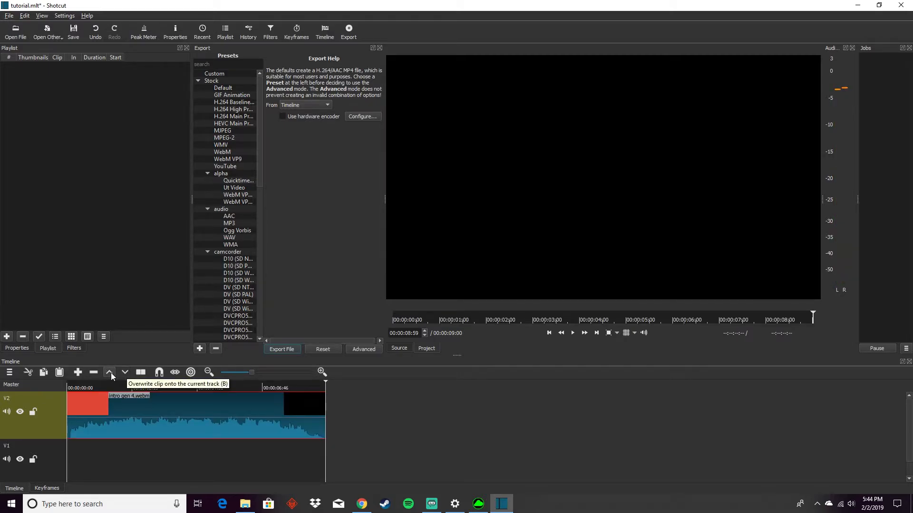
{"action": "left_click", "coordinate": [111, 373]}
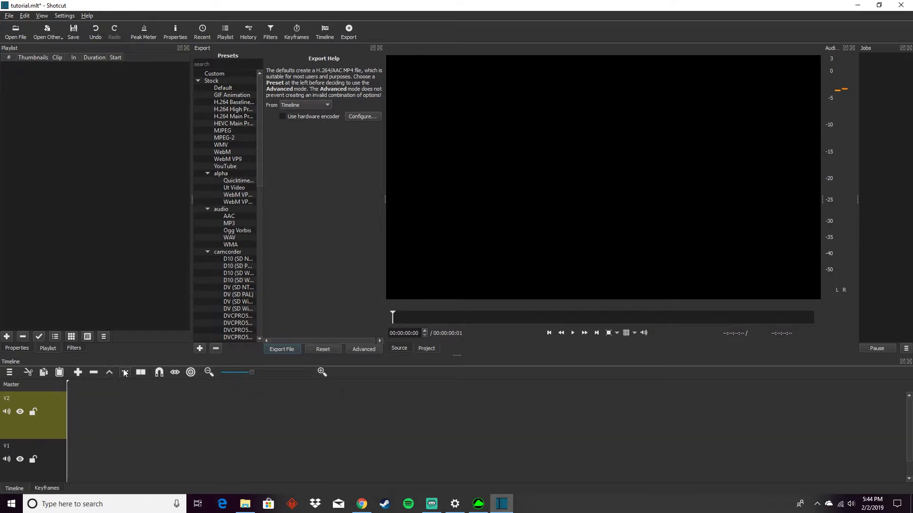
{"action": "left_click", "coordinate": [125, 373]}
Split the intro clip on V2 at 00:00:03:11 and again at 00:00:03:54.
{"action": "left_click", "coordinate": [159, 390]}
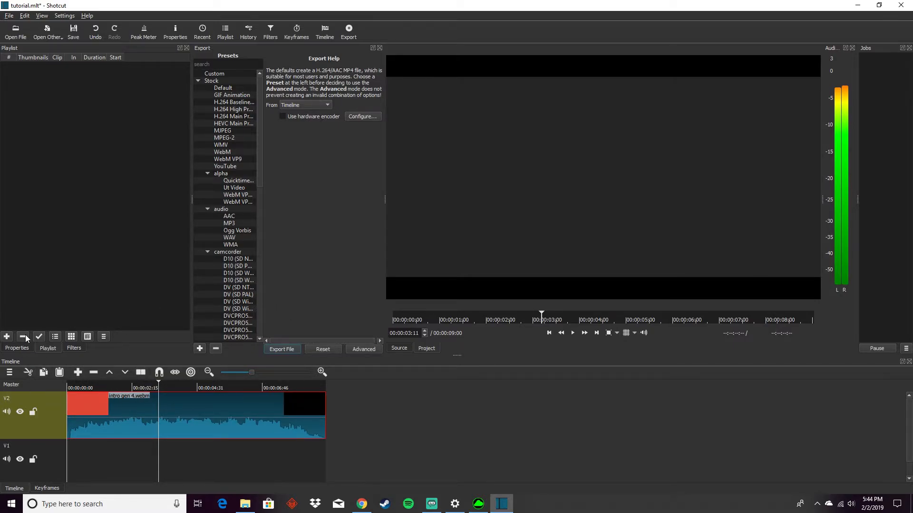
{"action": "left_click", "coordinate": [140, 372]}
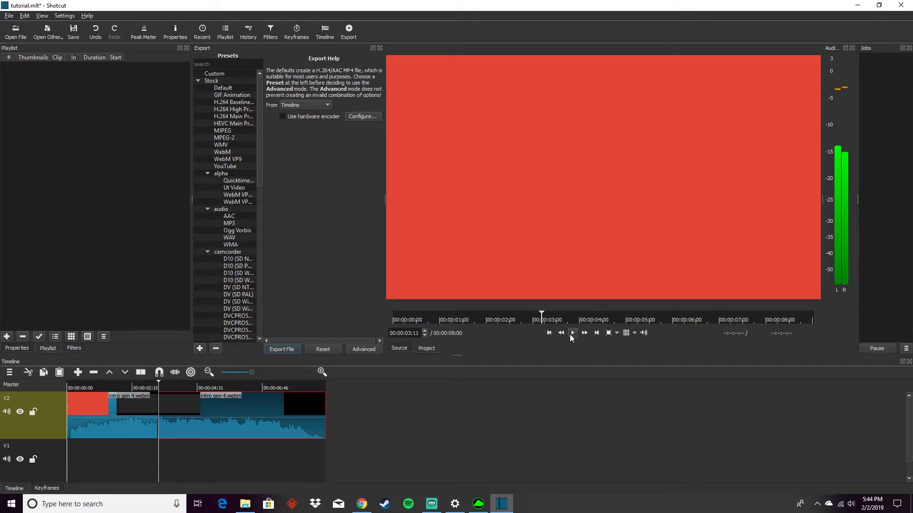
{"action": "left_click", "coordinate": [572, 334]}
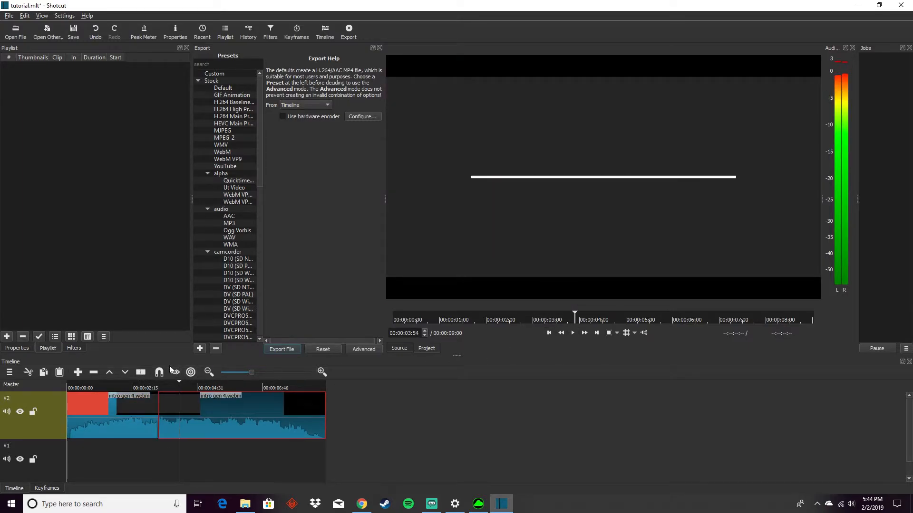
{"action": "left_click", "coordinate": [139, 373]}
Delete the short middle segment of the intro clip on V2 and remove the gap it leaves.
{"action": "left_click", "coordinate": [172, 425]}
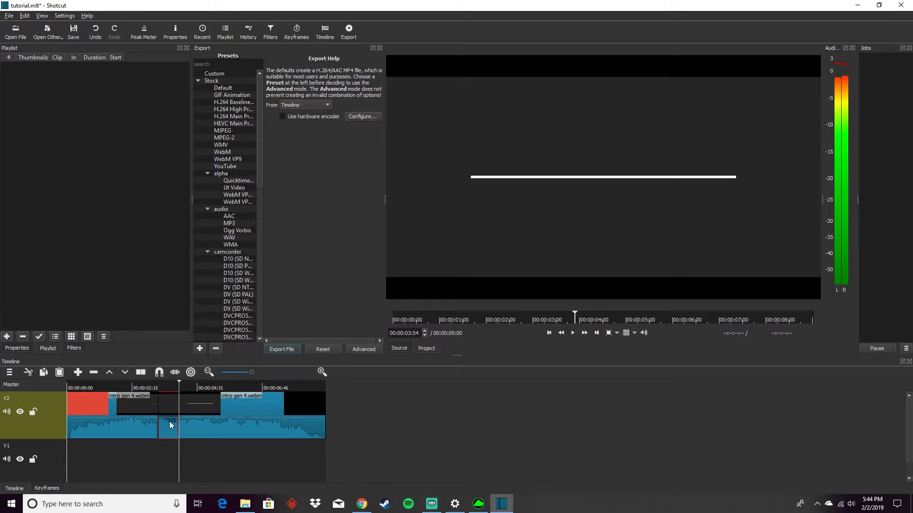
{"action": "key", "text": "Delete"}
{"action": "right_click", "coordinate": [172, 423]}
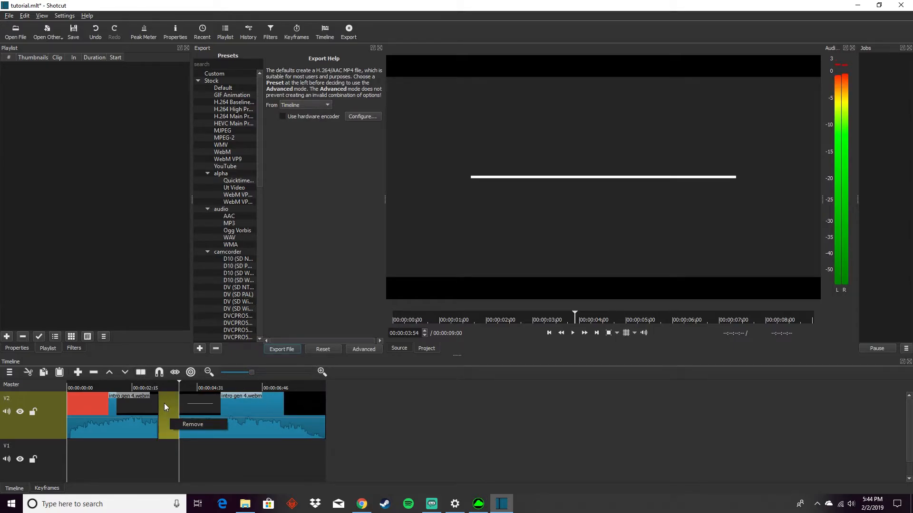
{"action": "left_click", "coordinate": [183, 424]}
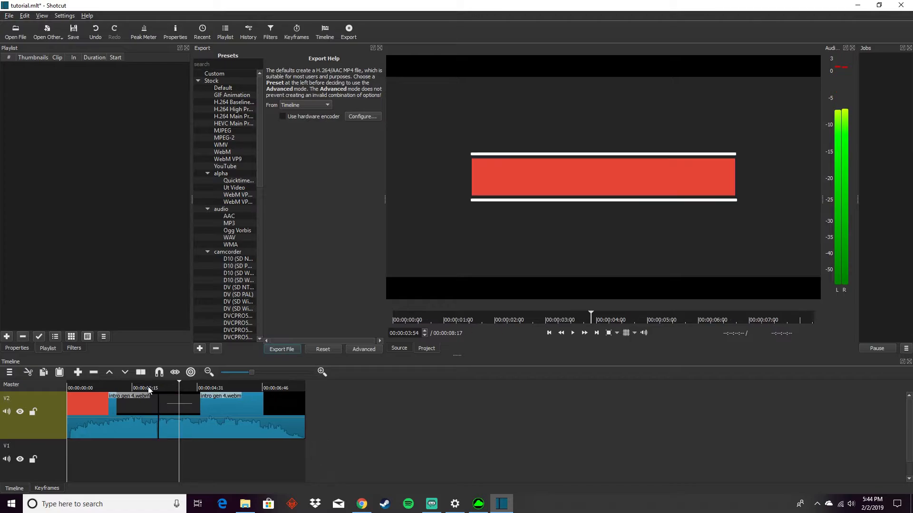
Play the timeline across the cut on V2 and undo the edits back to the single uncut intro clip.
{"action": "left_click", "coordinate": [148, 390]}
{"action": "left_click", "coordinate": [572, 333]}
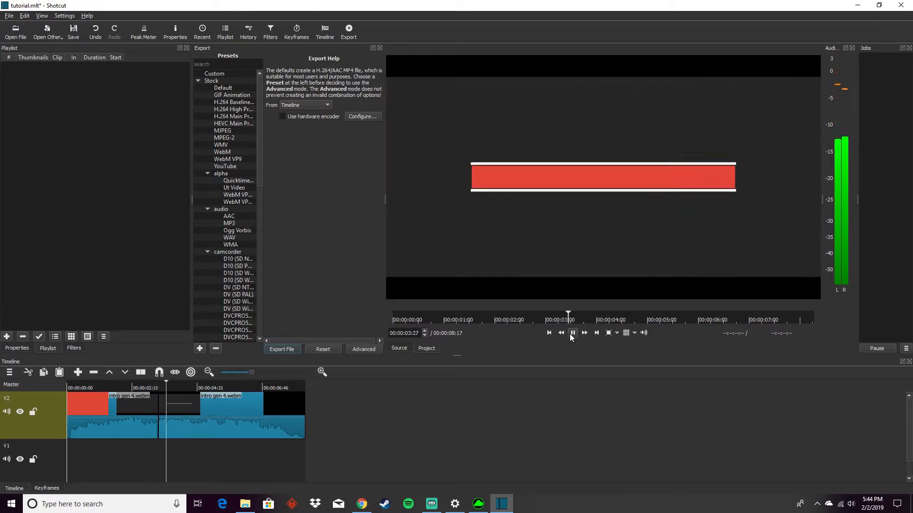
{"action": "left_click", "coordinate": [572, 333]}
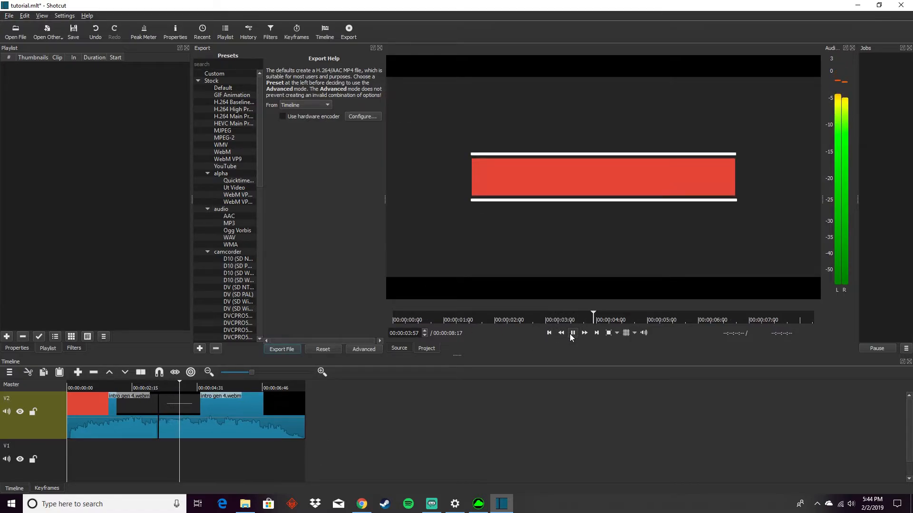
{"action": "left_click", "coordinate": [91, 35]}
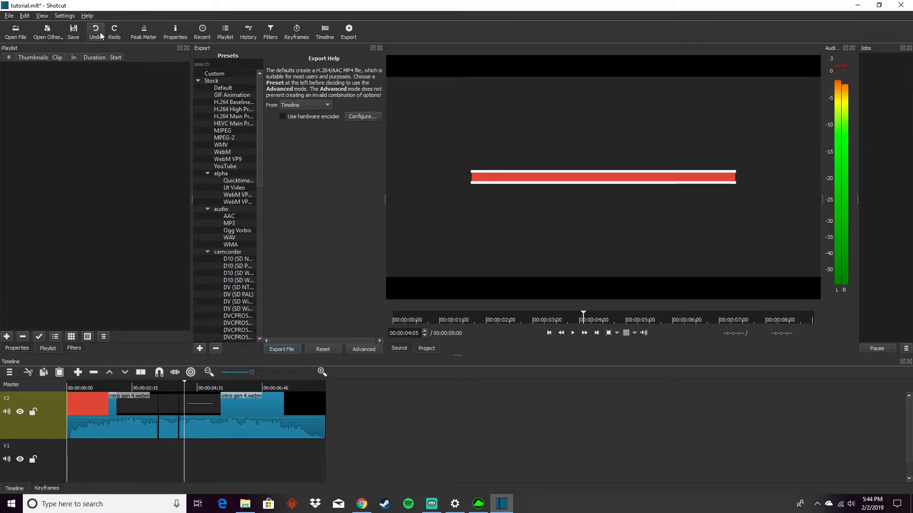
{"action": "left_click", "coordinate": [100, 36]}
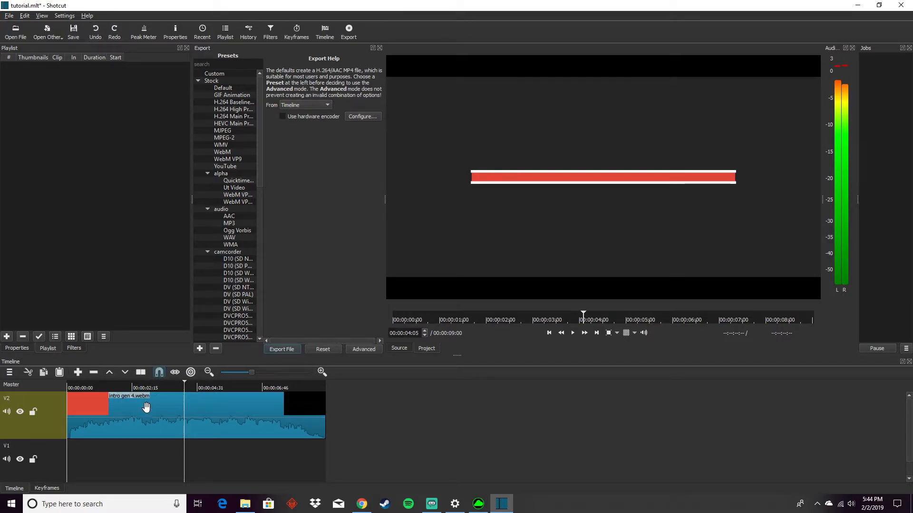
Try snapping an appended copy of the intro clip onto V1 directly beneath the V2 clip, and delete the copy.
{"action": "right_click", "coordinate": [283, 423]}
{"action": "left_click", "coordinate": [130, 415]}
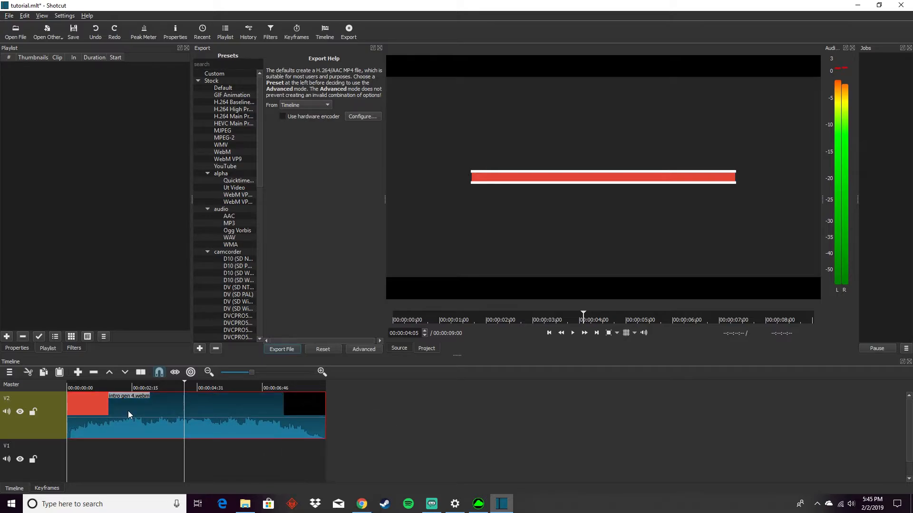
{"action": "left_click", "coordinate": [78, 373]}
{"action": "left_click_drag", "start_coordinate": [368, 421], "coordinate": [164, 461]}
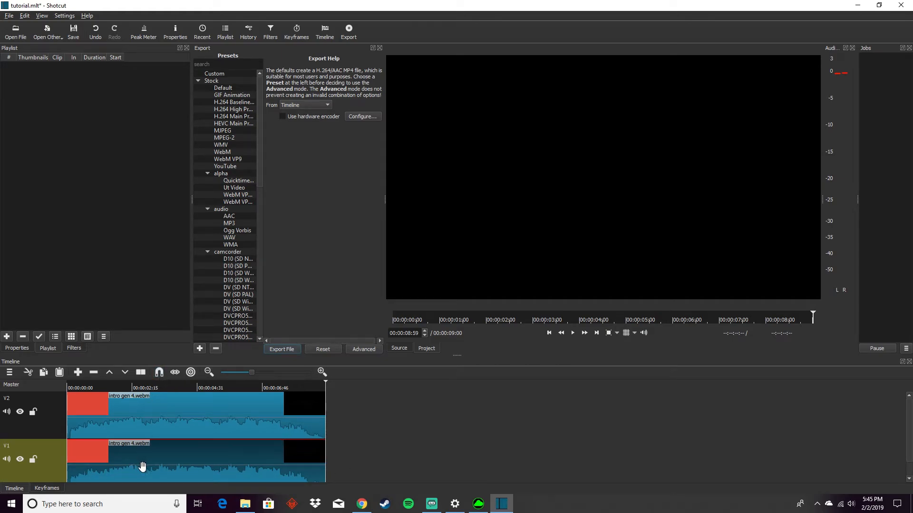
{"action": "left_click_drag", "start_coordinate": [142, 465], "coordinate": [145, 473]}
{"action": "key", "text": "Delete"}
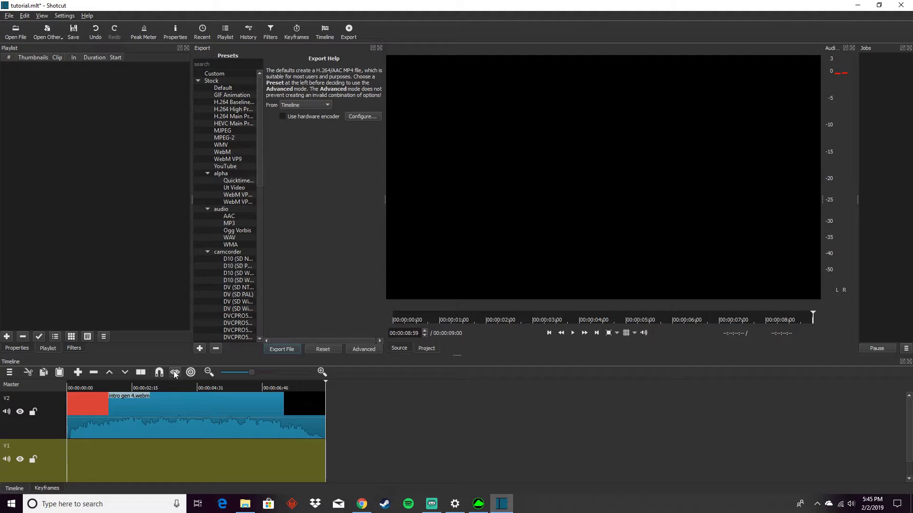
Toggle scrub while dragging and try it by moving the playhead to about 00:00:04:19.
{"action": "left_click", "coordinate": [200, 389]}
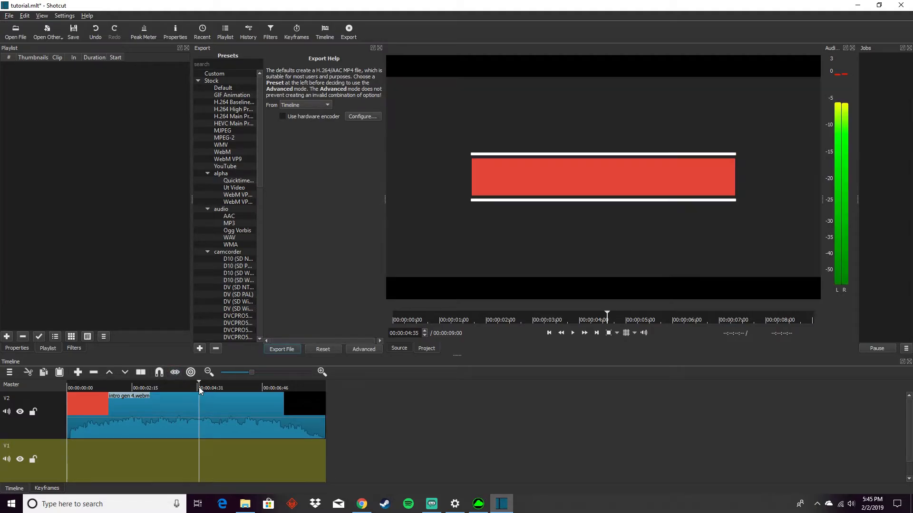
{"action": "left_click_drag", "start_coordinate": [199, 388], "coordinate": [200, 388]}
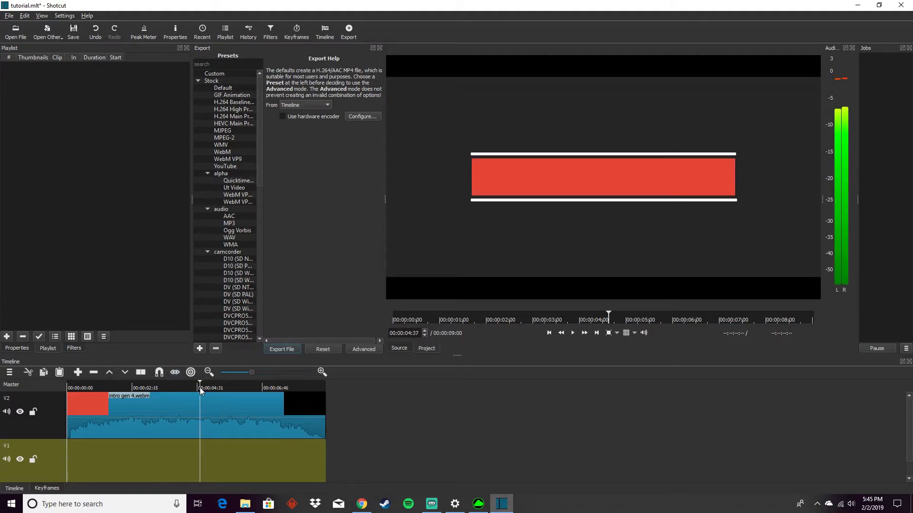
{"action": "left_click", "coordinate": [174, 373]}
{"action": "left_click_drag", "start_coordinate": [201, 387], "coordinate": [191, 384]}
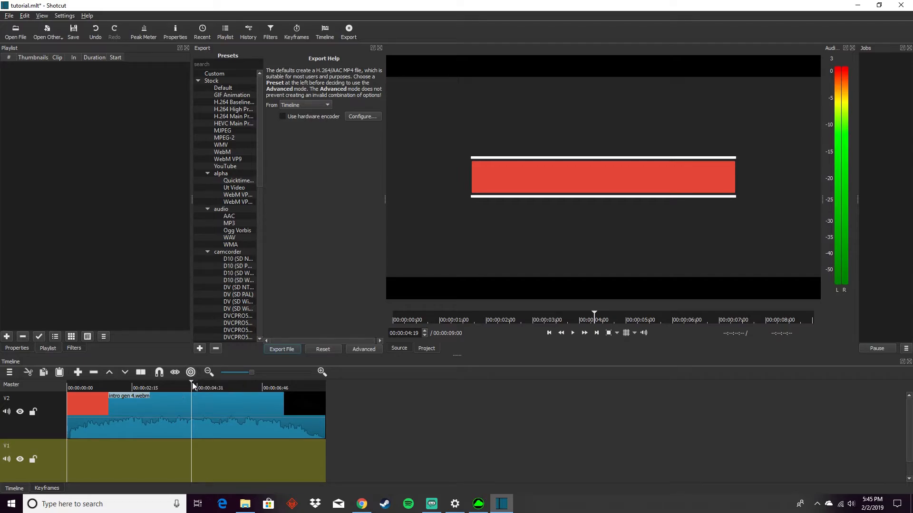
Append a copy of the intro clip to V2 and move the playhead through both clips to the end.
{"action": "left_click", "coordinate": [119, 416]}
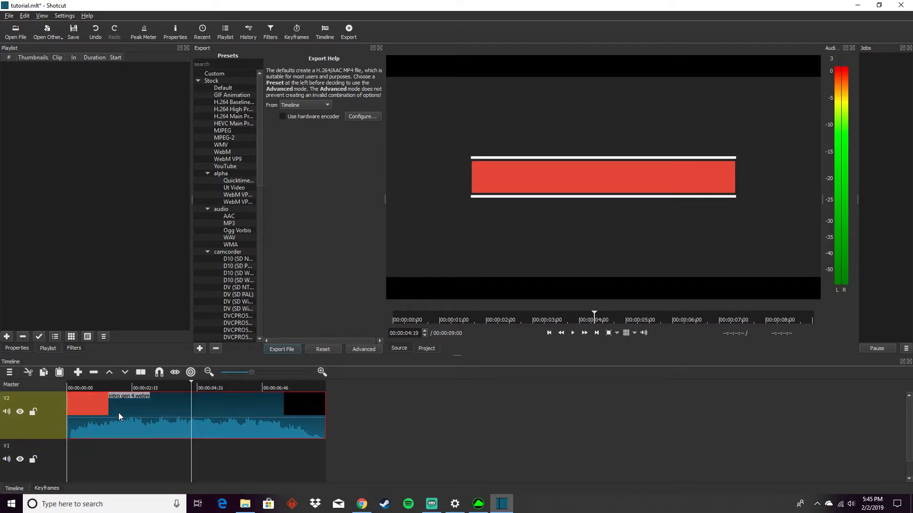
{"action": "left_click", "coordinate": [78, 372]}
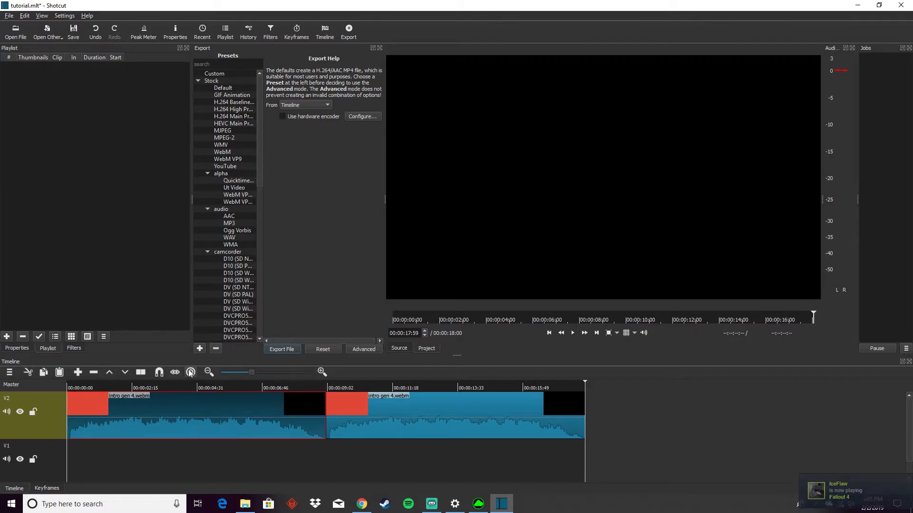
{"action": "left_click", "coordinate": [198, 388]}
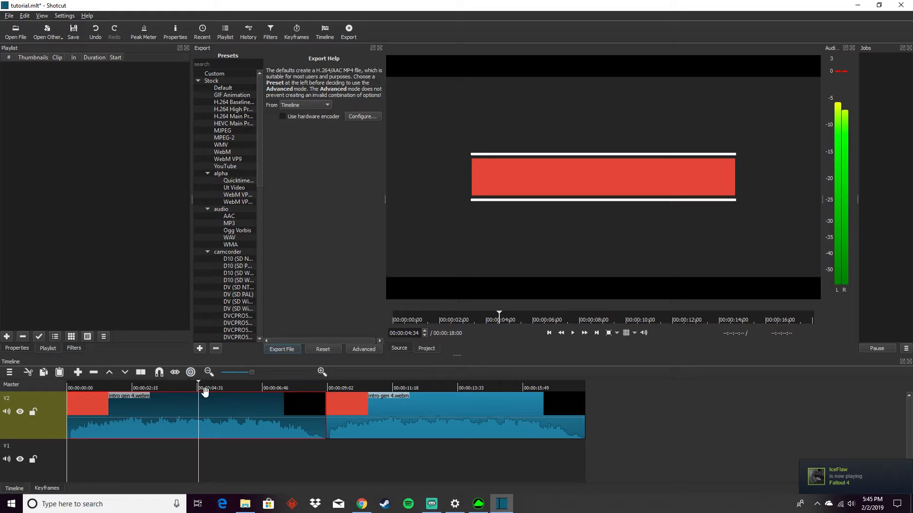
{"action": "left_click_drag", "start_coordinate": [205, 393], "coordinate": [227, 422]}
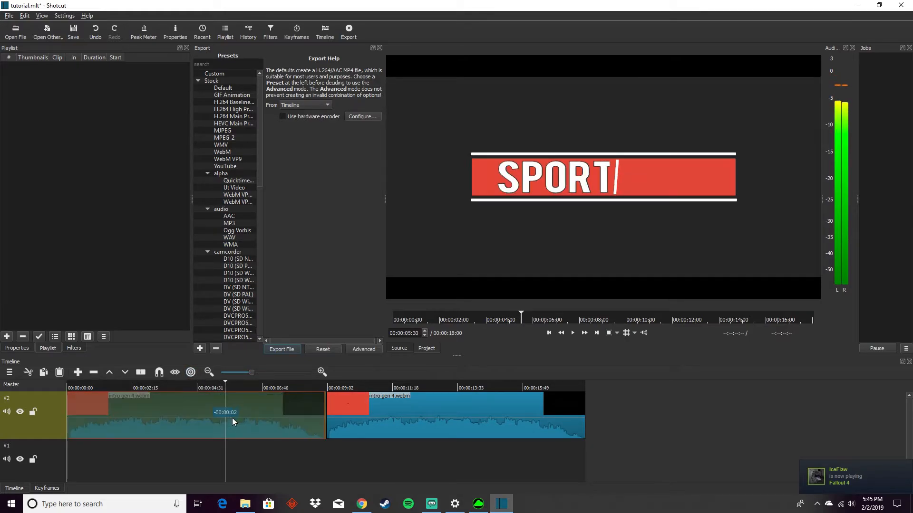
{"action": "left_click", "coordinate": [301, 389]}
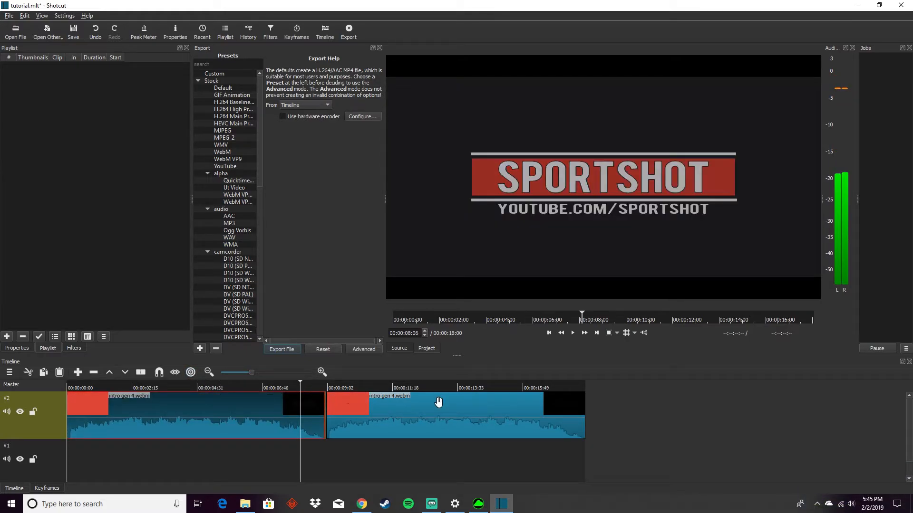
{"action": "left_click", "coordinate": [586, 389]}
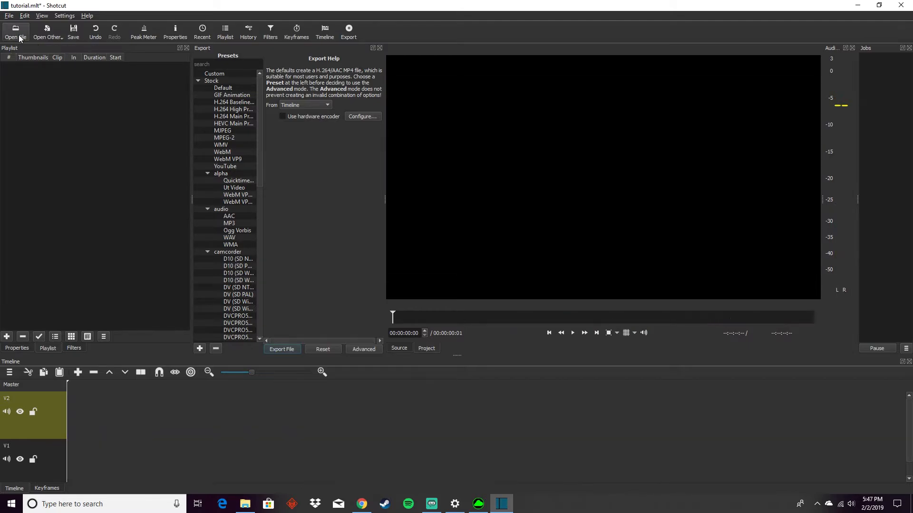
Open the "Outro" video, place it at the start of track V2, and preview a few positions in it.
{"action": "left_click", "coordinate": [12, 33]}
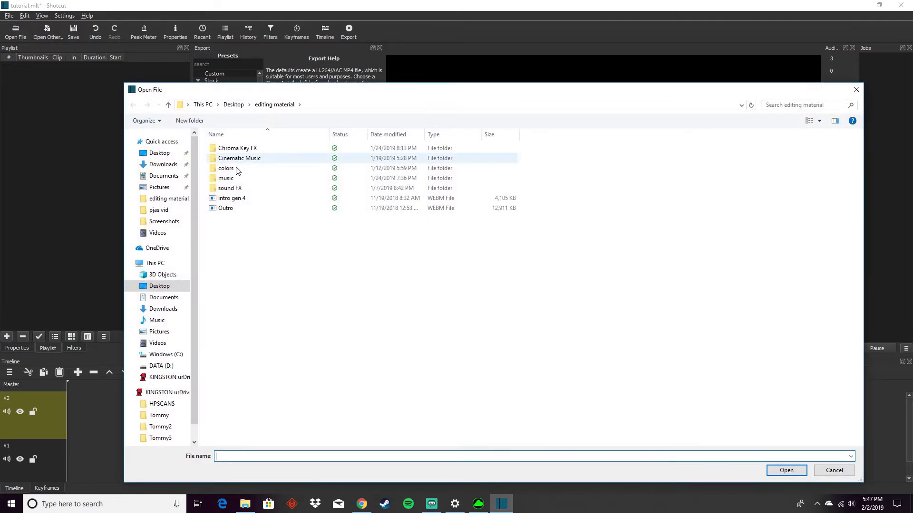
{"action": "double_click", "coordinate": [235, 212]}
{"action": "left_click_drag", "start_coordinate": [437, 271], "coordinate": [76, 413]}
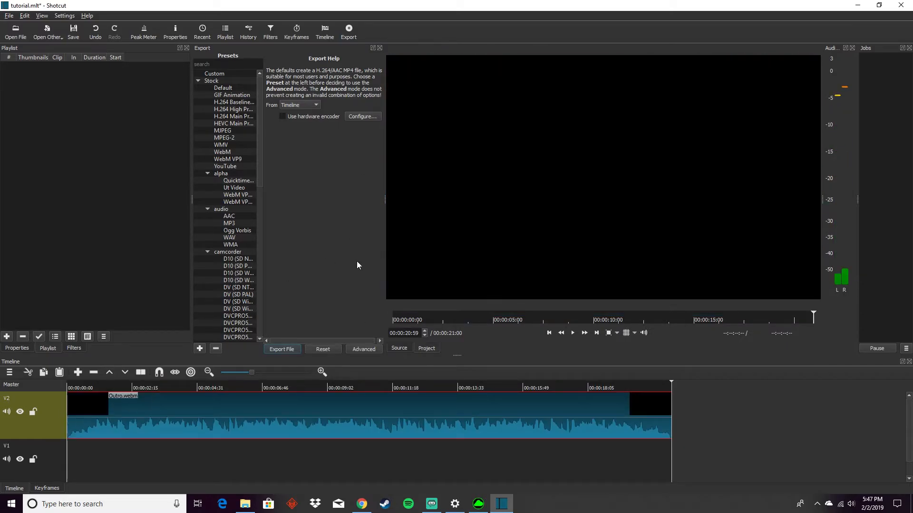
{"action": "left_click", "coordinate": [195, 458]}
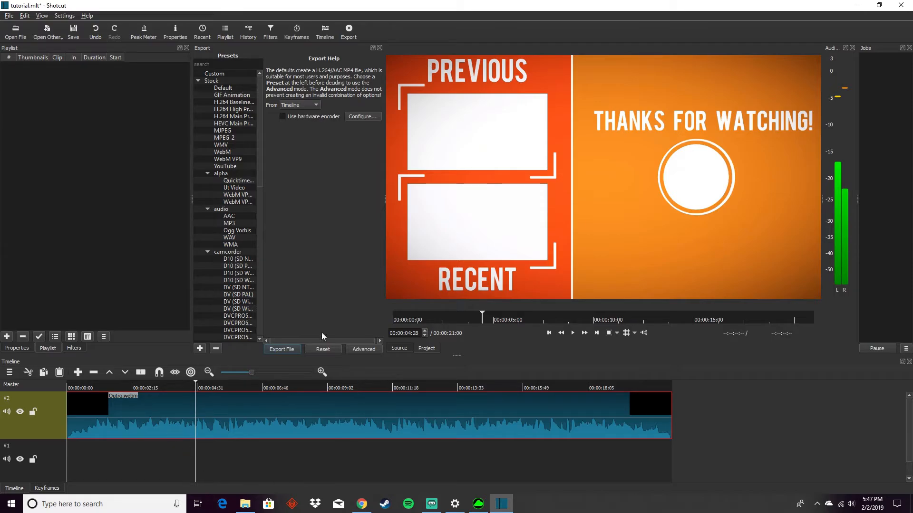
{"action": "left_click", "coordinate": [349, 387]}
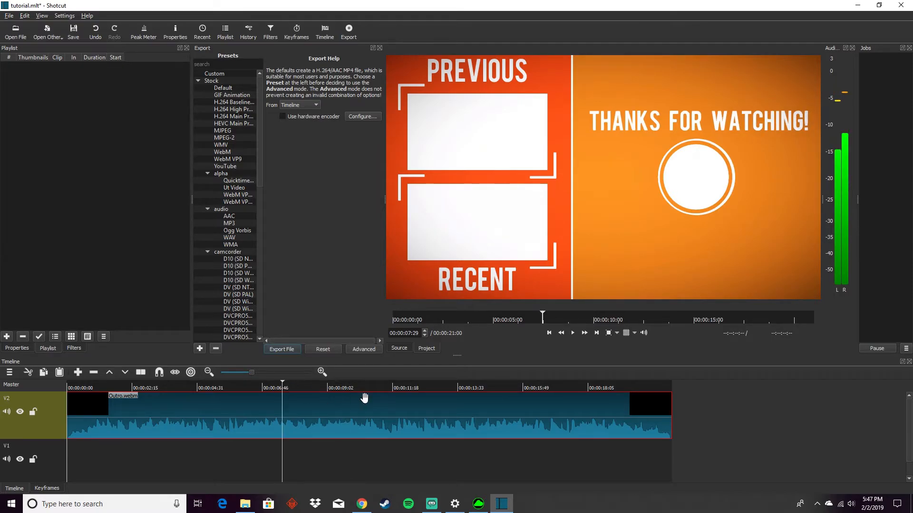
Open the "Outro" video again, place it on track V1, and undo the placement.
{"action": "left_click", "coordinate": [16, 31]}
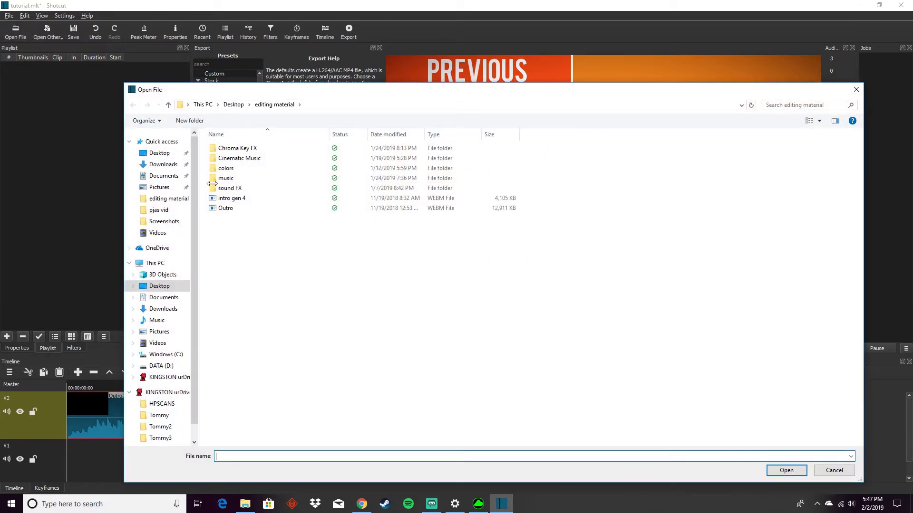
{"action": "double_click", "coordinate": [258, 210]}
{"action": "left_click_drag", "start_coordinate": [497, 172], "coordinate": [119, 472]}
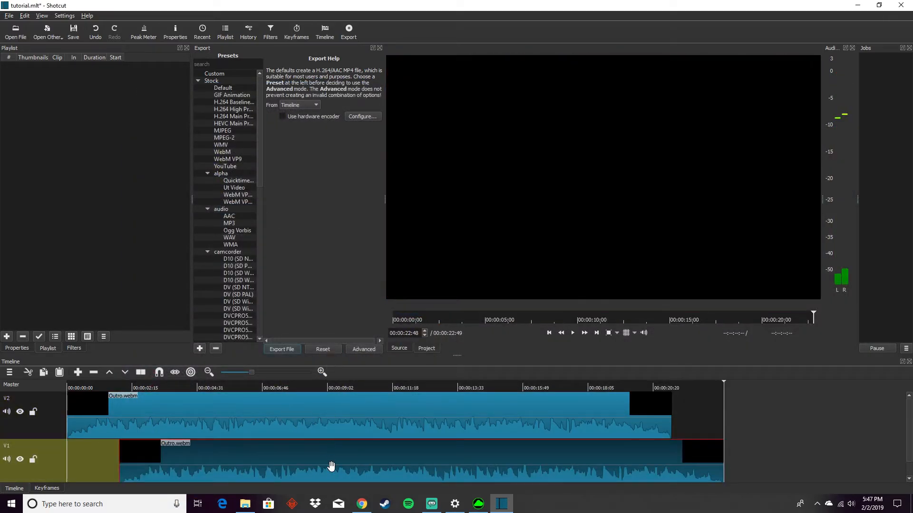
{"action": "key", "text": "ctrl+z"}
Open the "intro gen 4" video and place it on V1 beneath the outro, starting at about 00:00:03:49.
{"action": "left_click", "coordinate": [16, 31]}
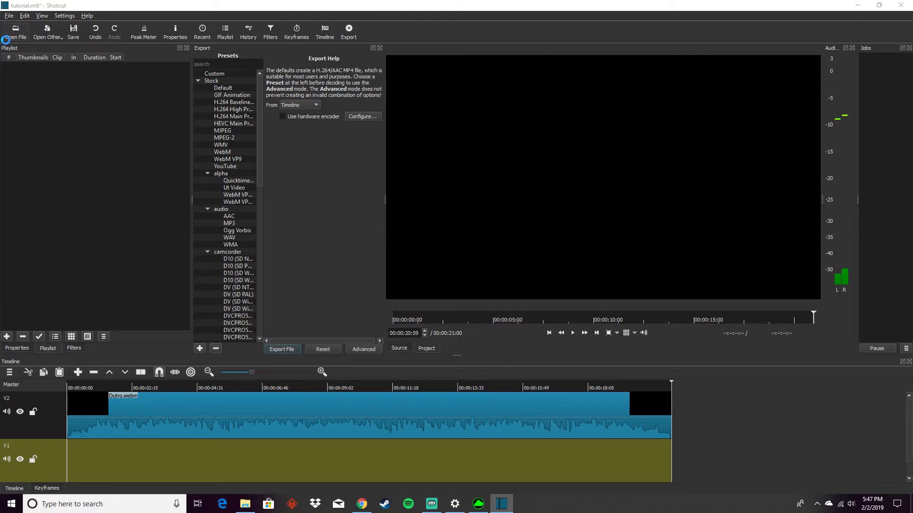
{"action": "left_click", "coordinate": [247, 197]}
{"action": "double_click", "coordinate": [247, 197]}
{"action": "left_click_drag", "start_coordinate": [384, 245], "coordinate": [249, 441]}
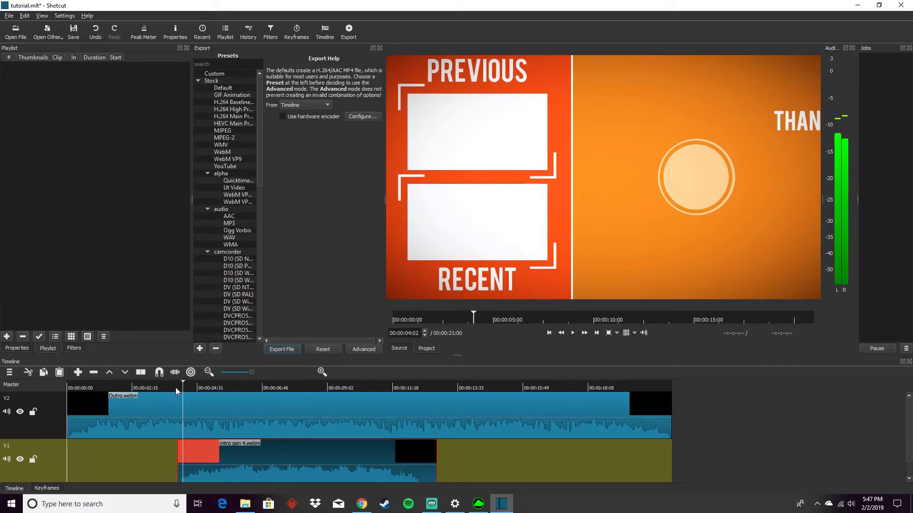
Split the outro clip on V2 at the start and end of the intro clip below, at 00:00:03:49 and about 00:00:12:54.
{"action": "left_click_drag", "start_coordinate": [175, 387], "coordinate": [177, 387]}
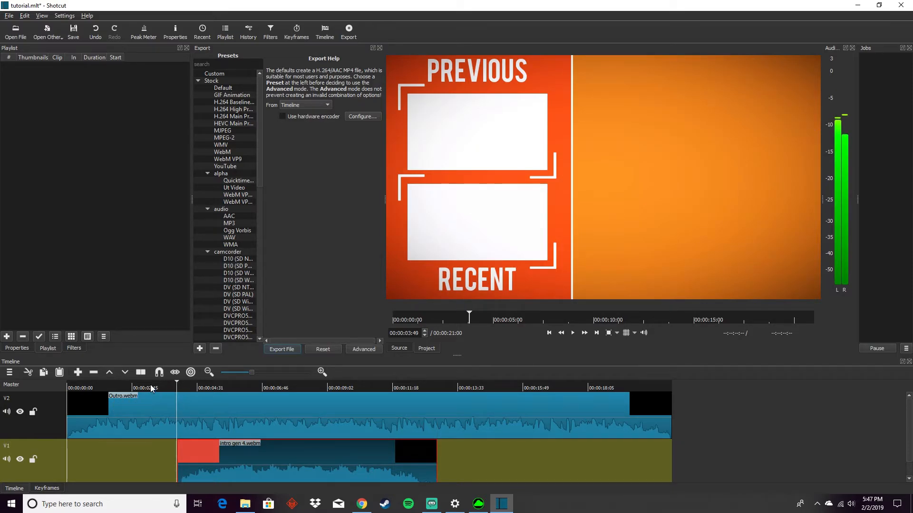
{"action": "left_click", "coordinate": [141, 373]}
{"action": "left_click_drag", "start_coordinate": [445, 386], "coordinate": [438, 386]}
{"action": "left_click", "coordinate": [141, 372]}
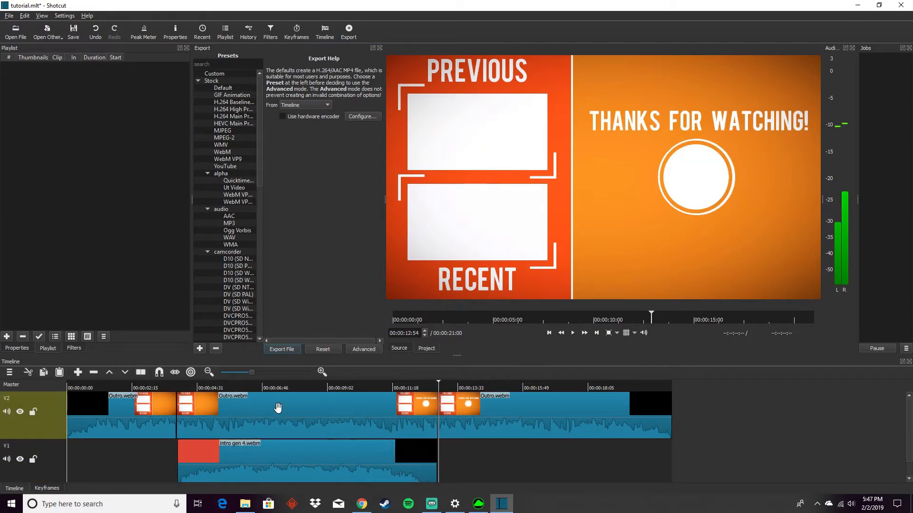
Delete the middle outro segment on V2, directly above the intro clip.
{"action": "left_click", "coordinate": [298, 413]}
{"action": "key", "text": "Delete"}
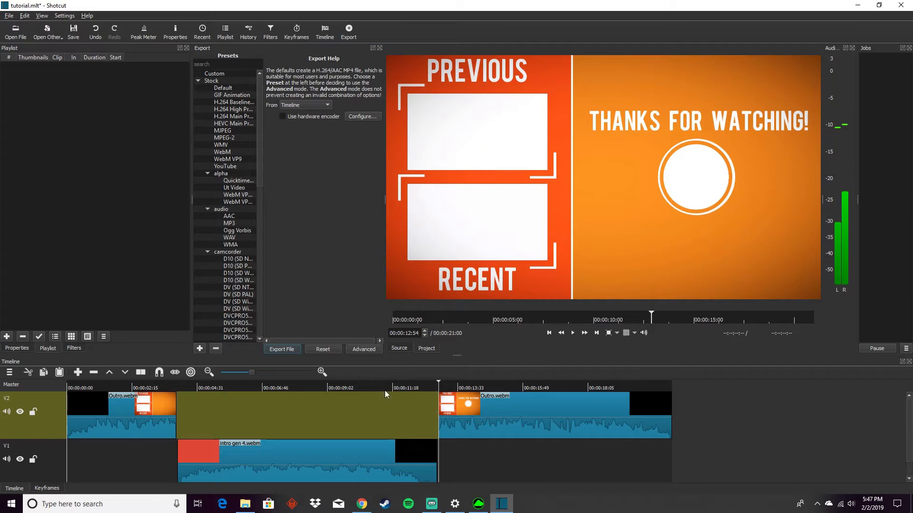
{"action": "right_click", "coordinate": [754, 453]}
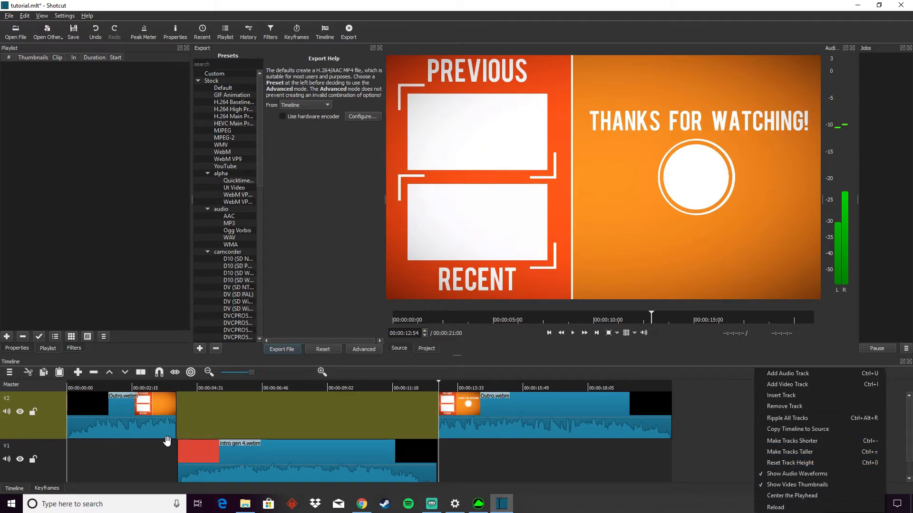
{"action": "left_click", "coordinate": [8, 376]}
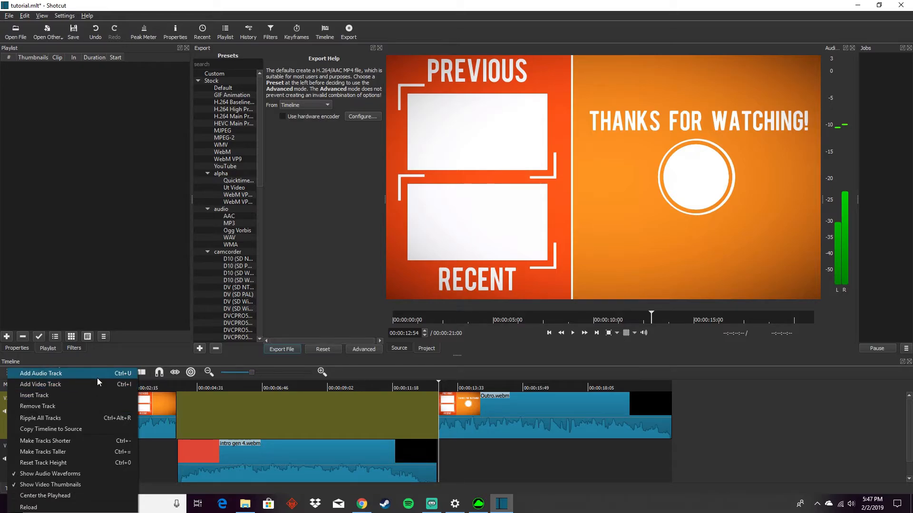
{"action": "left_click", "coordinate": [483, 466]}
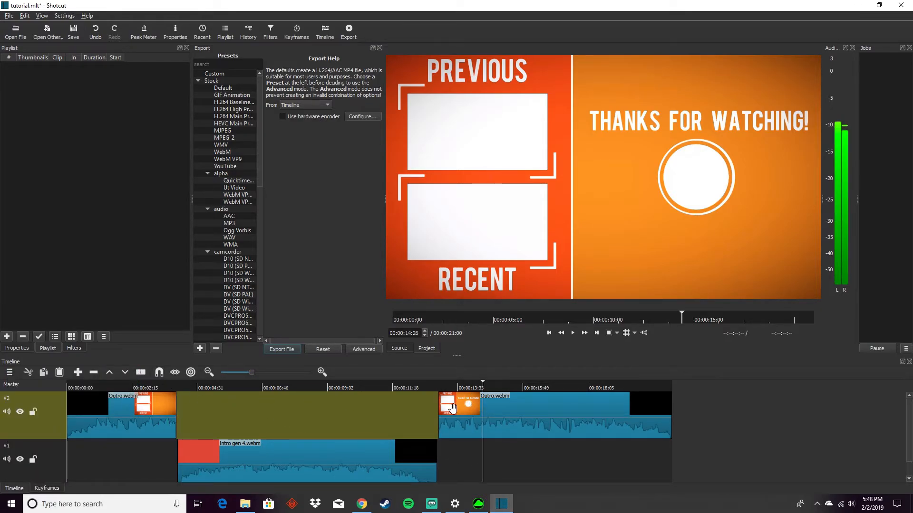
Move the last outro segment on V2 up to the intro's end and play the cuts before and after the intro clip.
{"action": "left_click_drag", "start_coordinate": [445, 409], "coordinate": [446, 410]}
{"action": "left_click", "coordinate": [124, 415]}
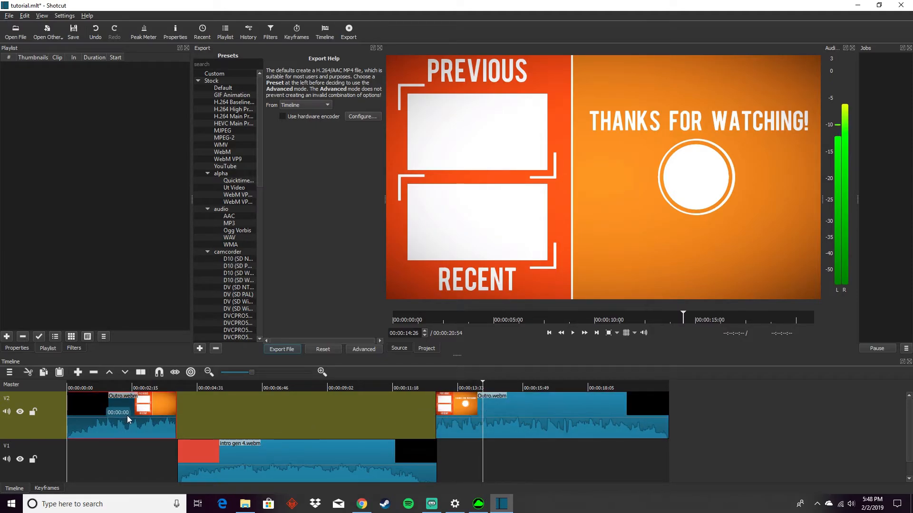
{"action": "left_click", "coordinate": [174, 390]}
{"action": "left_click_drag", "start_coordinate": [174, 393], "coordinate": [170, 390]}
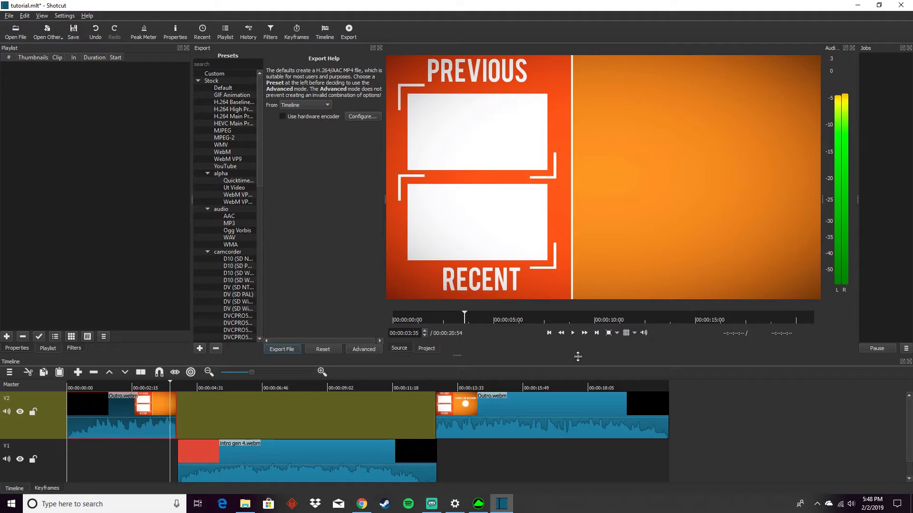
{"action": "left_click", "coordinate": [572, 332]}
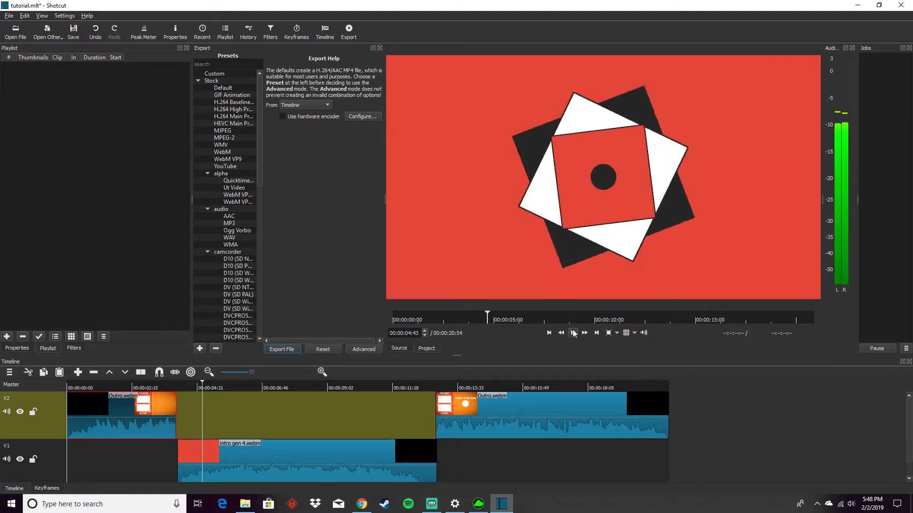
{"action": "left_click", "coordinate": [432, 383]}
{"action": "left_click", "coordinate": [573, 333]}
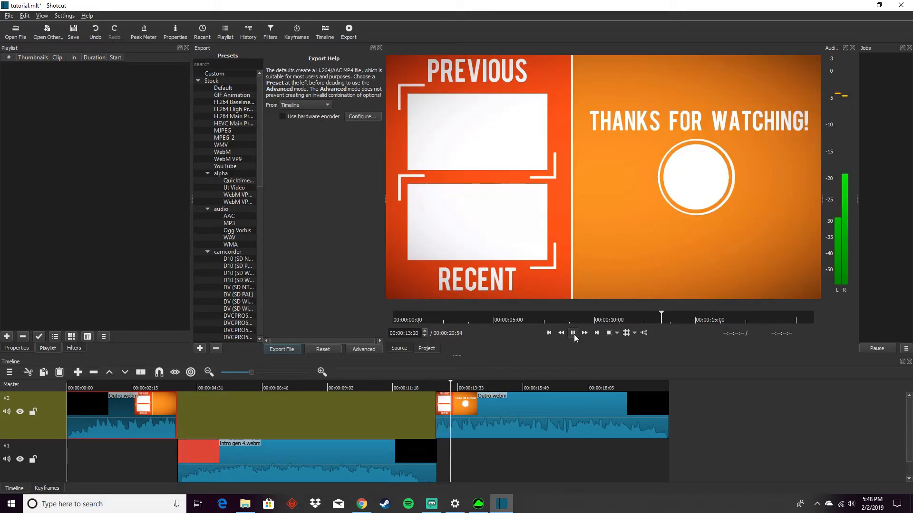
Delete the last outro segment from V2 and move the intro clip to the start of V2, overwriting the remaining outro segment.
{"action": "left_click", "coordinate": [514, 463]}
{"action": "left_click", "coordinate": [542, 422]}
{"action": "key", "text": "Delete"}
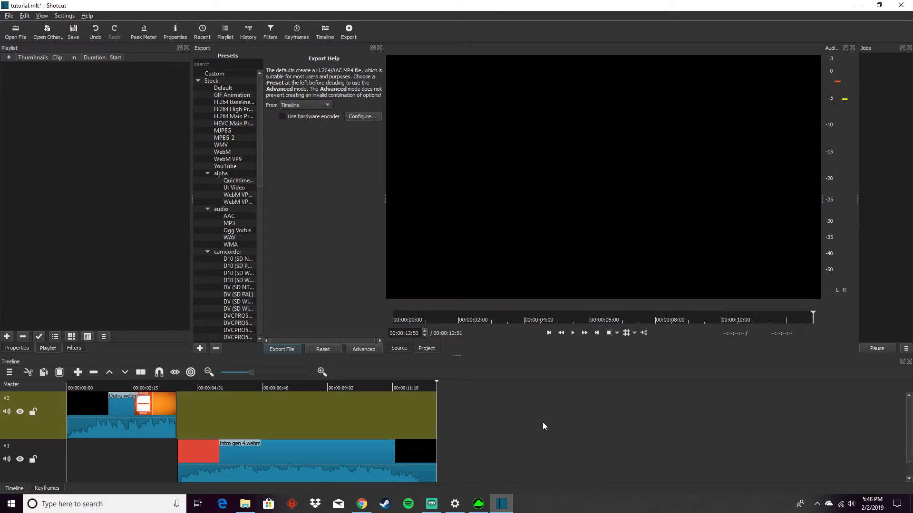
{"action": "left_click_drag", "start_coordinate": [239, 454], "coordinate": [83, 411]}
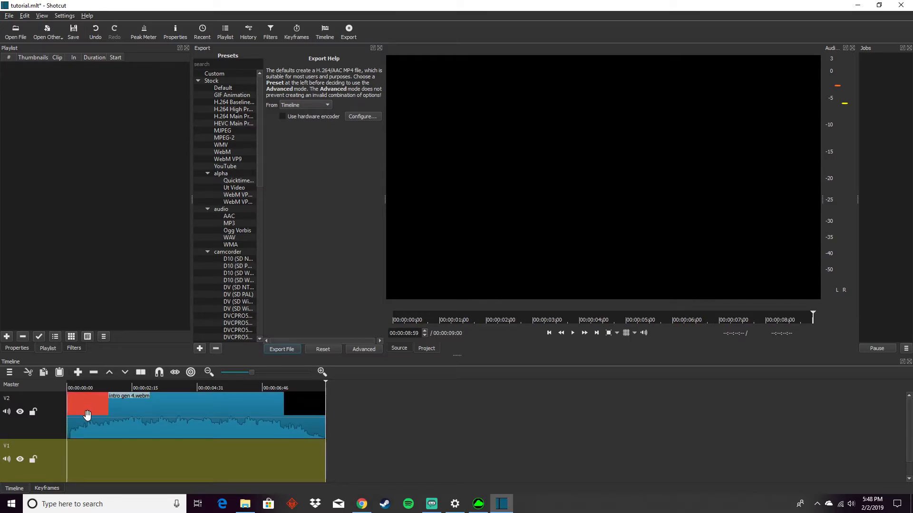
Split the intro clip on V2 at 00:00:03:55 and shift its second part slightly away from the first.
{"action": "left_click_drag", "start_coordinate": [200, 391], "coordinate": [179, 389]}
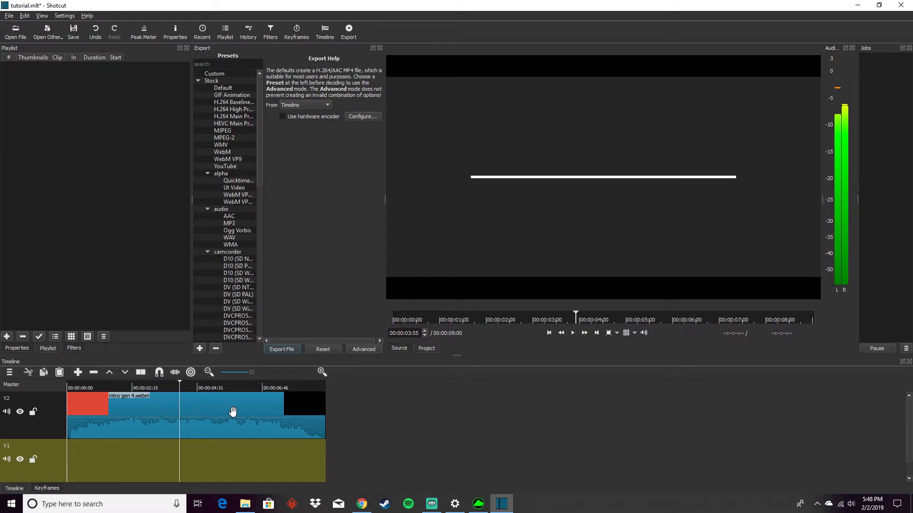
{"action": "left_click_drag", "start_coordinate": [232, 412], "coordinate": [214, 418]}
{"action": "left_click", "coordinate": [140, 374]}
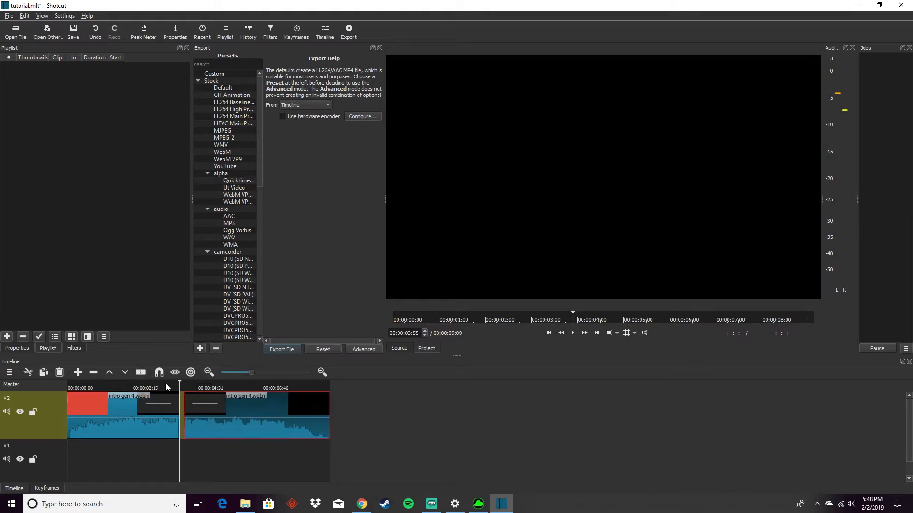
Remove the gap between the two intro segments on V2.
{"action": "left_click_drag", "start_coordinate": [167, 387], "coordinate": [123, 388]}
{"action": "left_click_drag", "start_coordinate": [238, 423], "coordinate": [194, 422]}
{"action": "left_click_drag", "start_coordinate": [221, 425], "coordinate": [149, 422]}
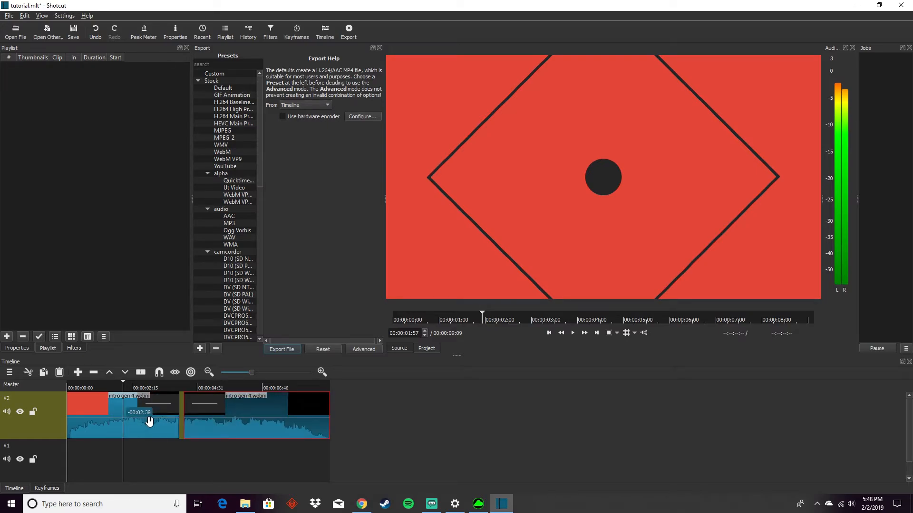
{"action": "right_click", "coordinate": [182, 417]}
{"action": "left_click", "coordinate": [185, 422]}
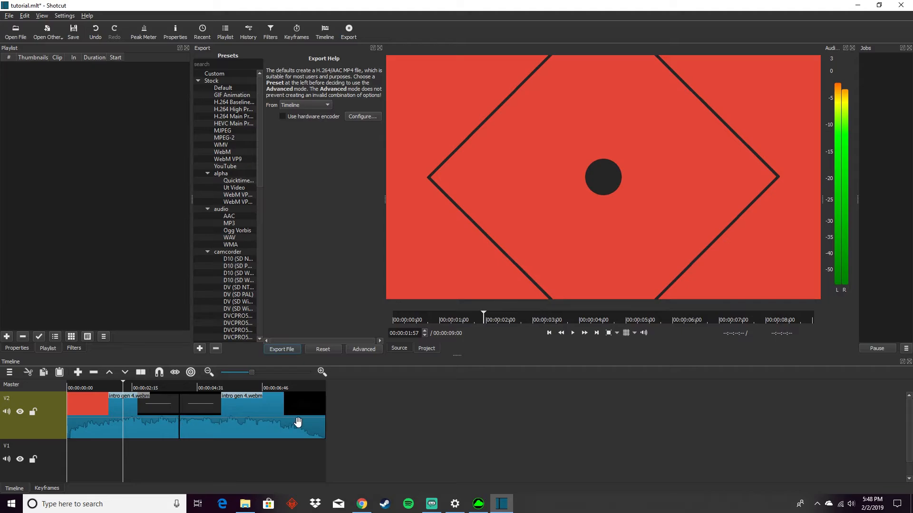
Overlap the second intro segment slightly onto the end of the first to create a transition, and play it back.
{"action": "left_click_drag", "start_coordinate": [315, 427], "coordinate": [302, 429]}
{"action": "left_click", "coordinate": [165, 388]}
{"action": "left_click", "coordinate": [168, 388]}
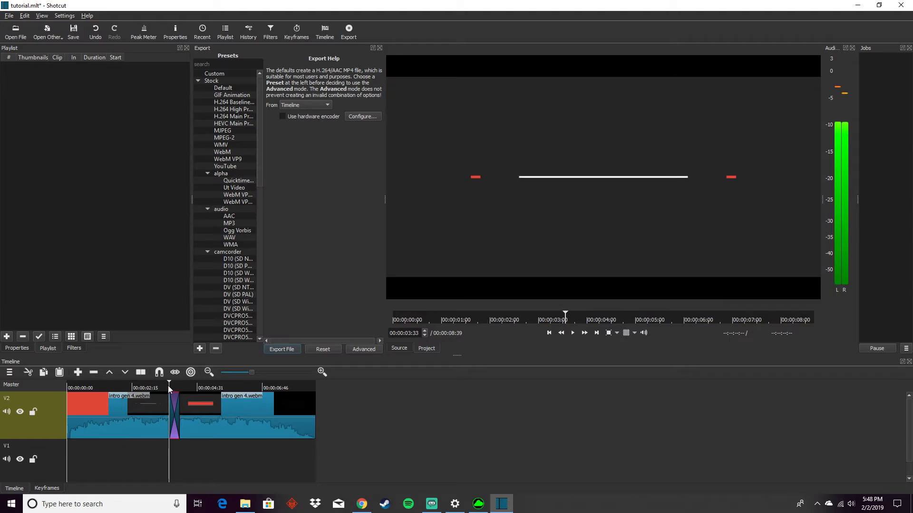
{"action": "left_click", "coordinate": [574, 334]}
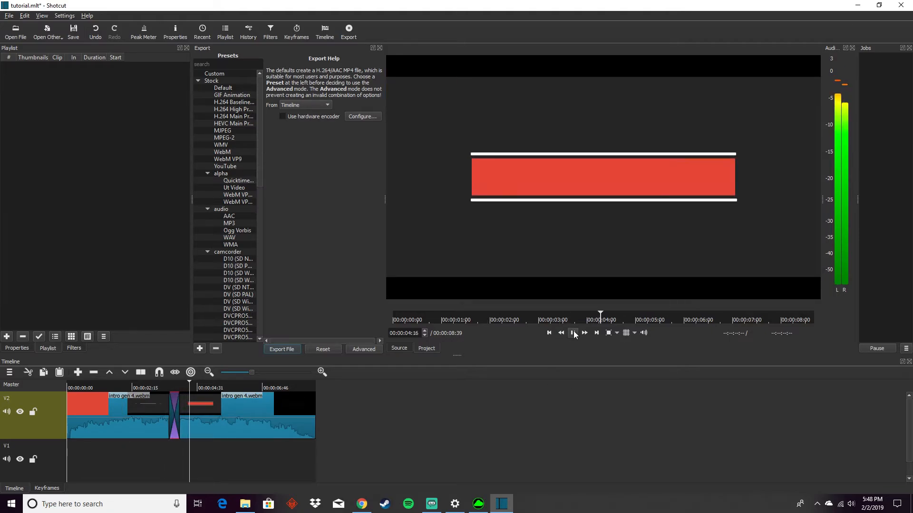
{"action": "left_click", "coordinate": [240, 409]}
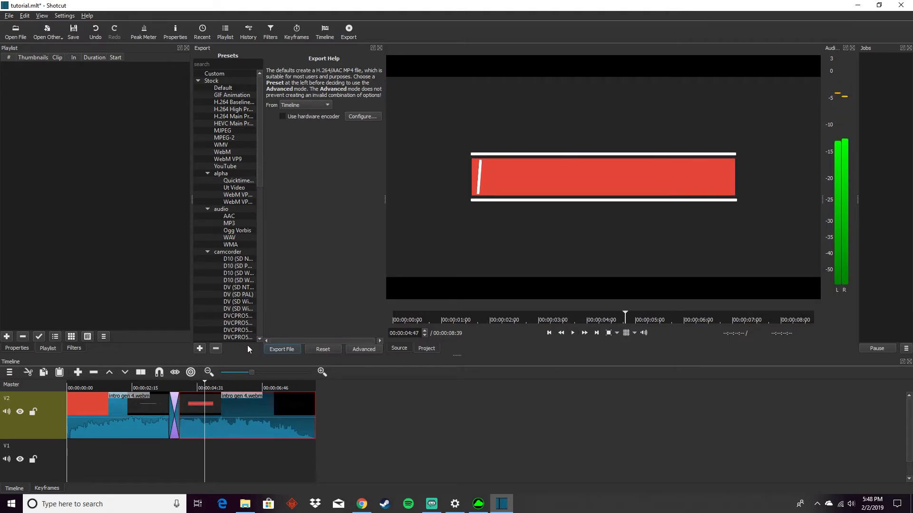
Open the "Outro" video, place it after the intro on V2 with a slight overlap to create a transition, and play it back.
{"action": "left_click", "coordinate": [16, 40]}
{"action": "double_click", "coordinate": [269, 215]}
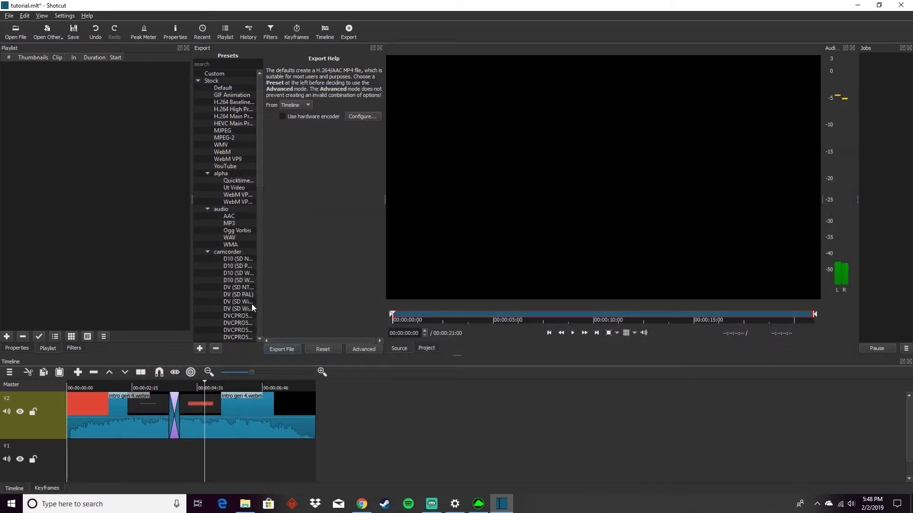
{"action": "left_click_drag", "start_coordinate": [478, 325], "coordinate": [366, 417]}
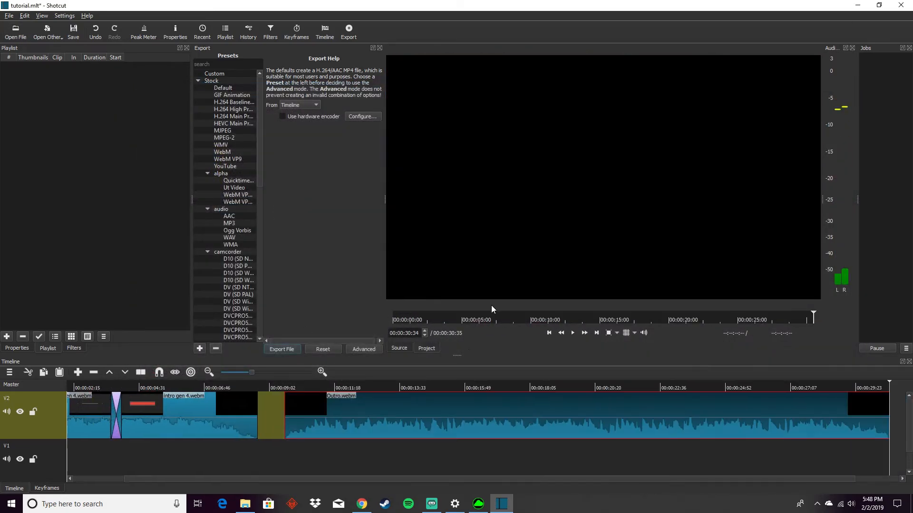
{"action": "left_click_drag", "start_coordinate": [285, 425], "coordinate": [349, 430]}
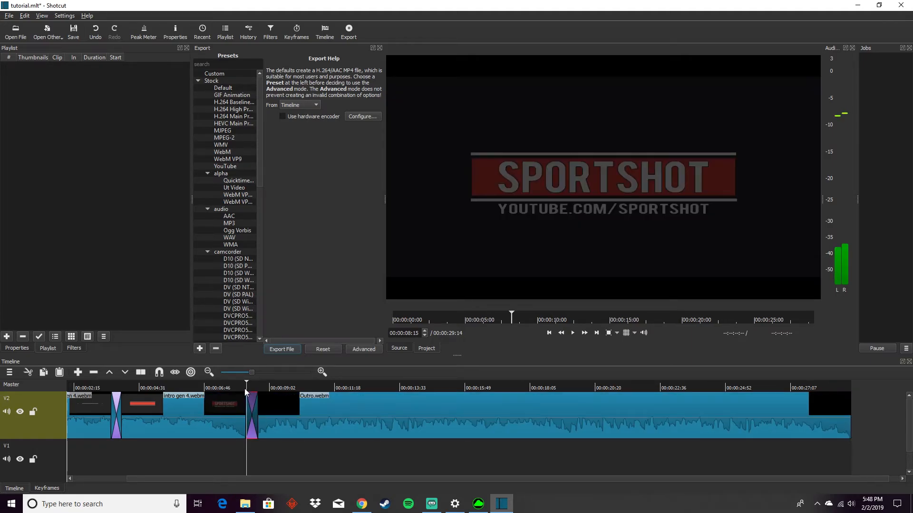
{"action": "left_click", "coordinate": [573, 334]}
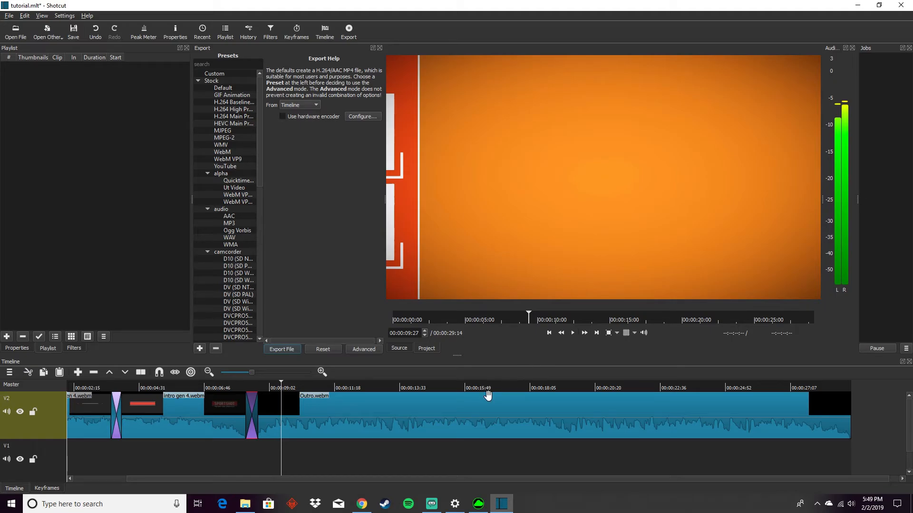
Set the video transition between the intro and outro to Diagonal Top Right and play it back.
{"action": "left_click", "coordinate": [251, 403]}
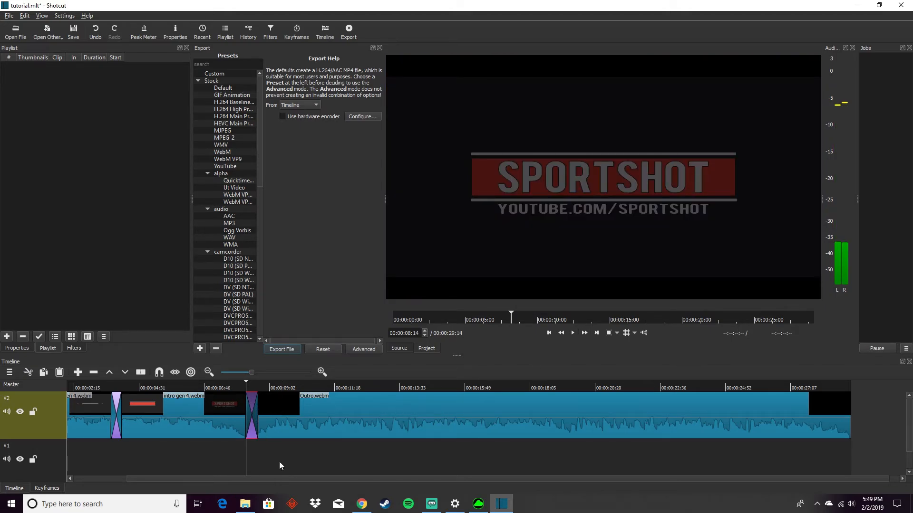
{"action": "left_click", "coordinate": [252, 392]}
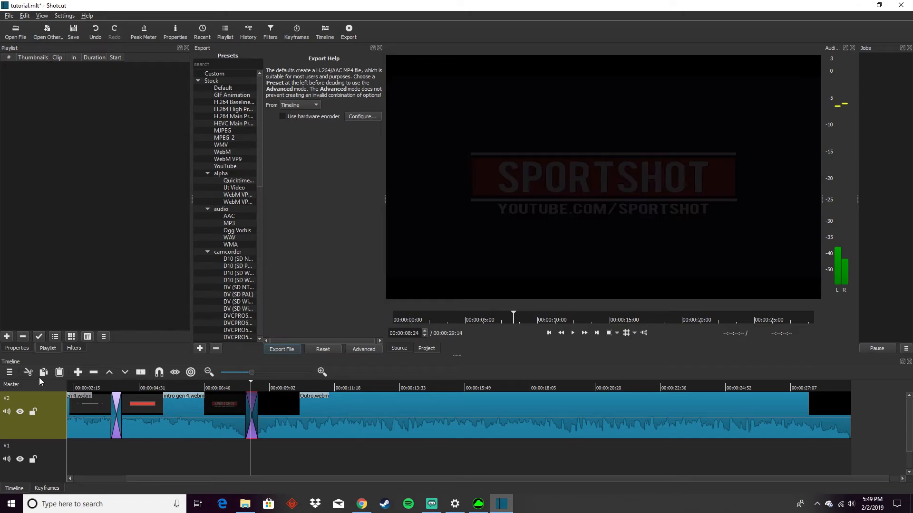
{"action": "left_click", "coordinate": [15, 349]}
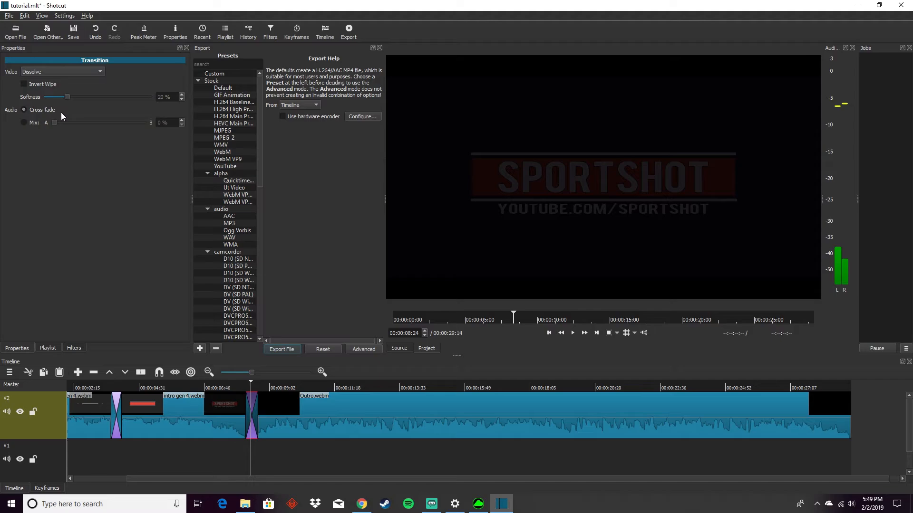
{"action": "left_click", "coordinate": [52, 72]}
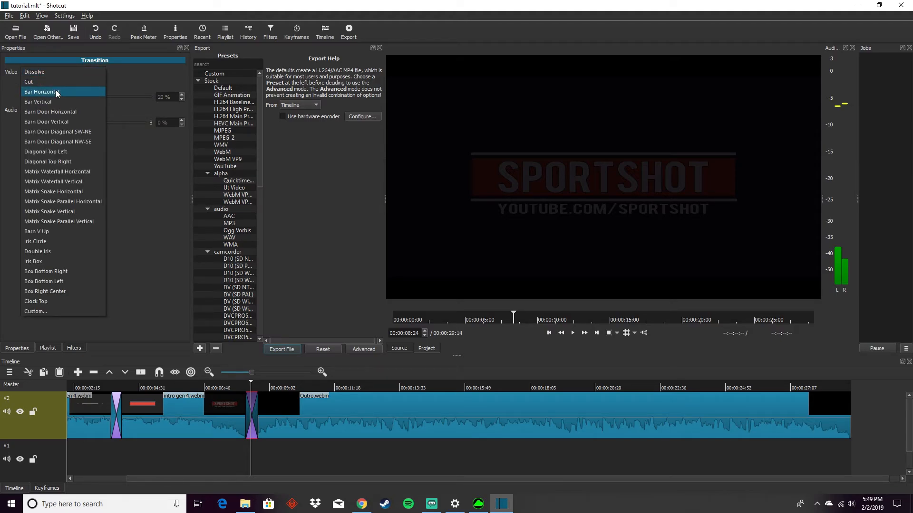
{"action": "left_click", "coordinate": [90, 162]}
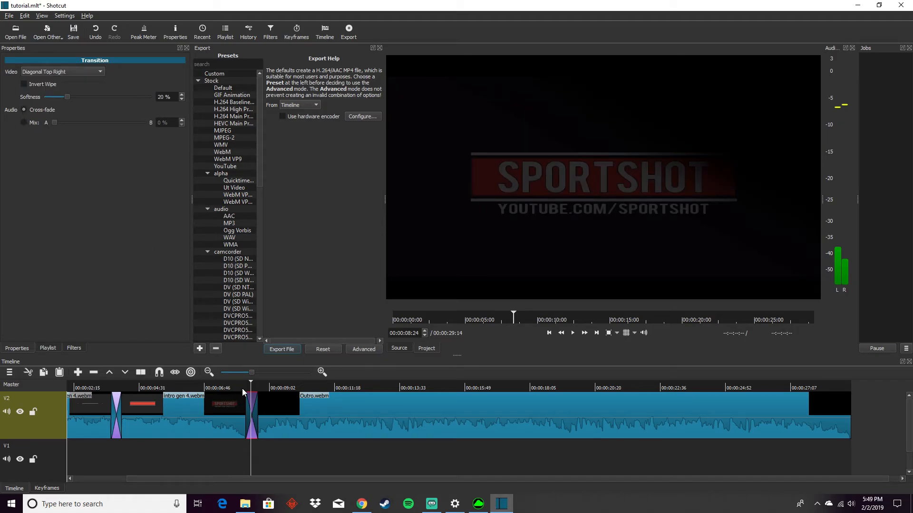
{"action": "left_click", "coordinate": [237, 385]}
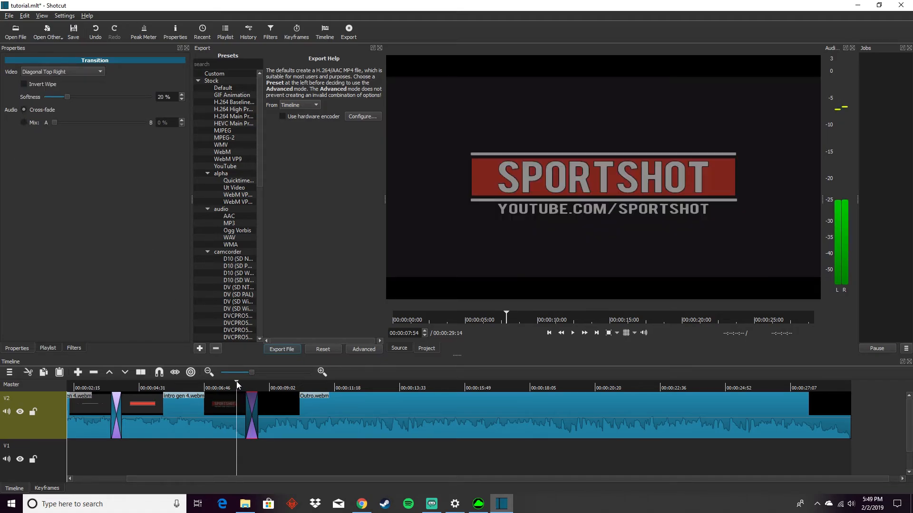
{"action": "left_click", "coordinate": [573, 333]}
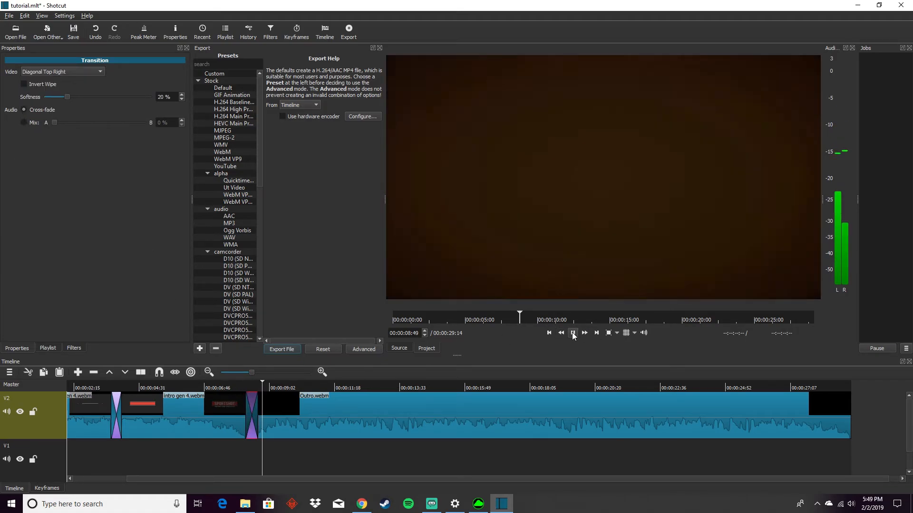
{"action": "left_click", "coordinate": [573, 334]}
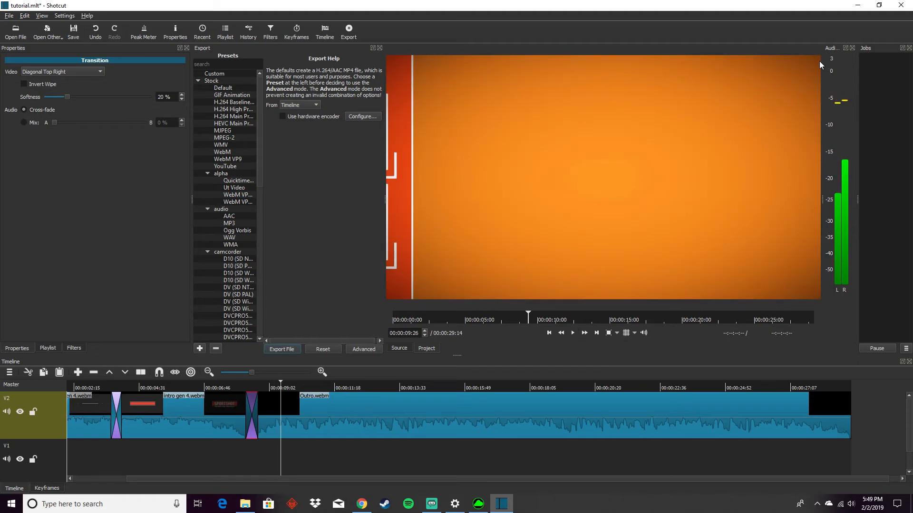
Change the intro-to-outro video transition to Barn V Up and play it back.
{"action": "left_click", "coordinate": [249, 388]}
{"action": "left_click", "coordinate": [39, 73]}
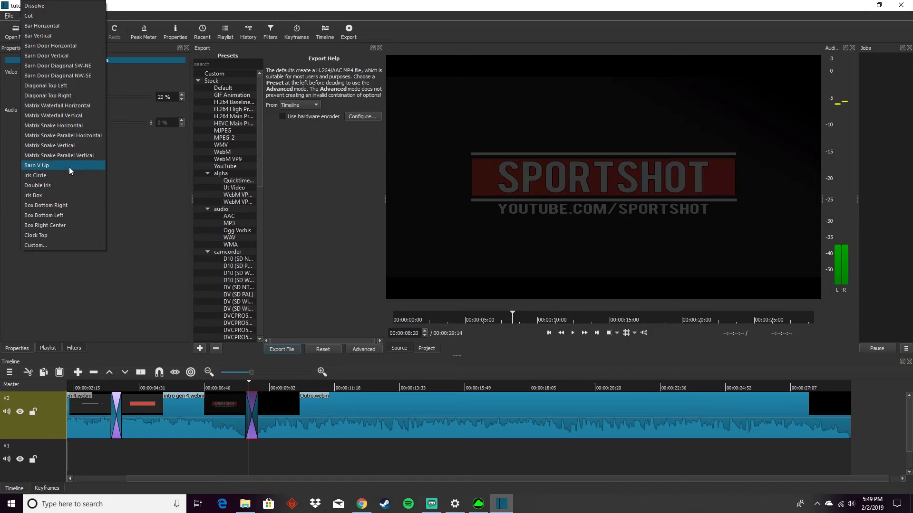
{"action": "left_click", "coordinate": [69, 166]}
{"action": "left_click", "coordinate": [240, 388]}
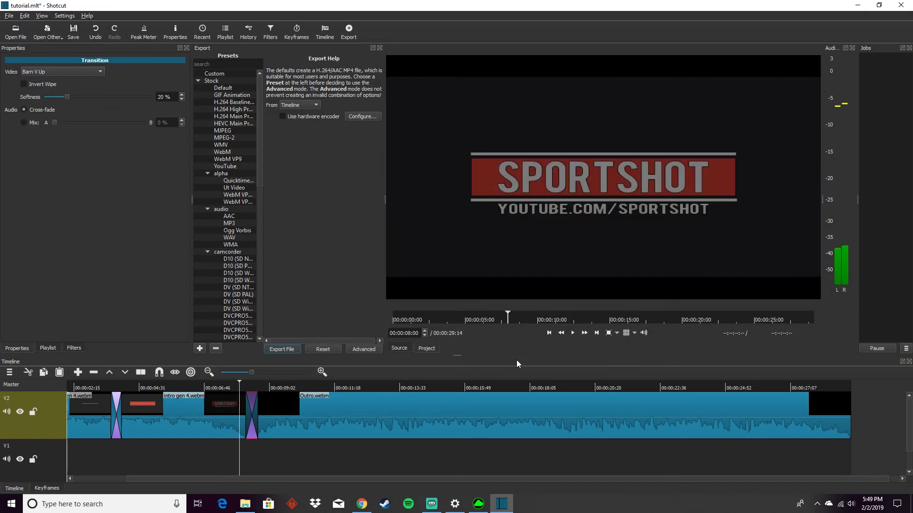
{"action": "left_click", "coordinate": [574, 332]}
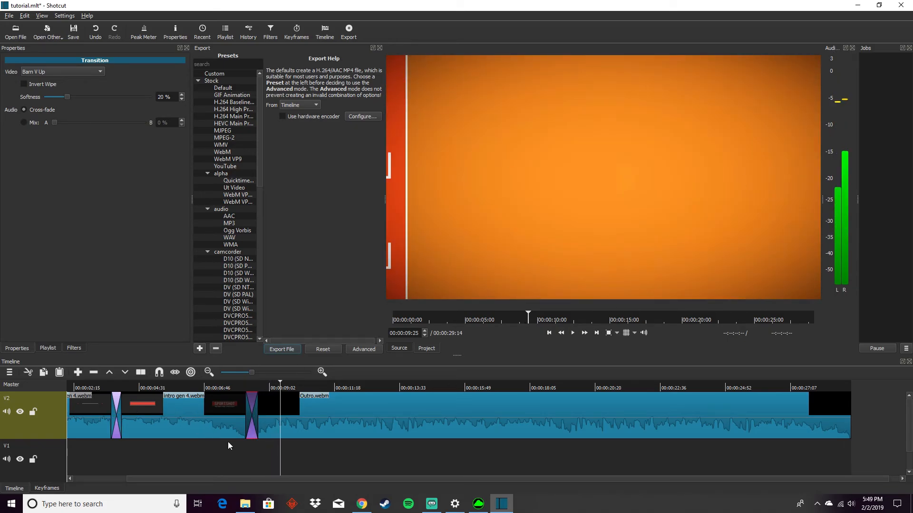
Inspect the properties of the transition between the intro segments, and the second intro segment's video and audio properties.
{"action": "left_click", "coordinate": [115, 400]}
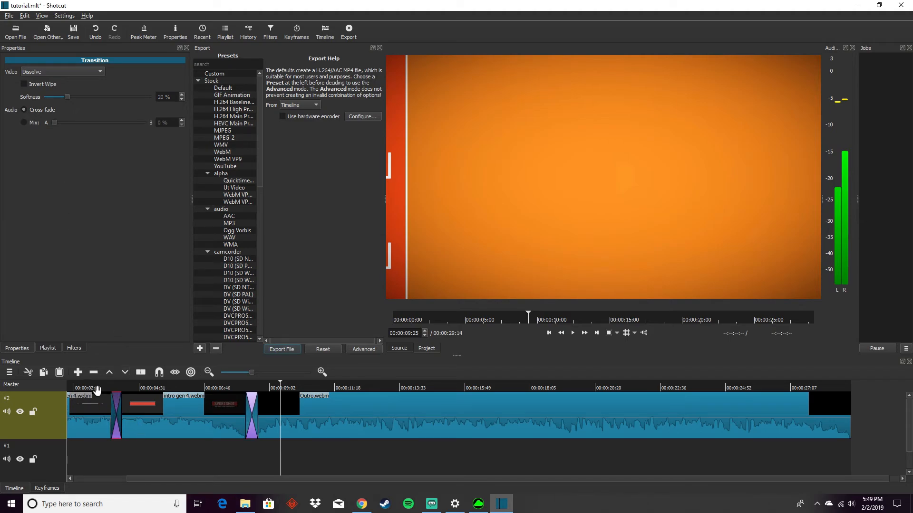
{"action": "left_click", "coordinate": [130, 388]}
{"action": "left_click", "coordinate": [179, 398]}
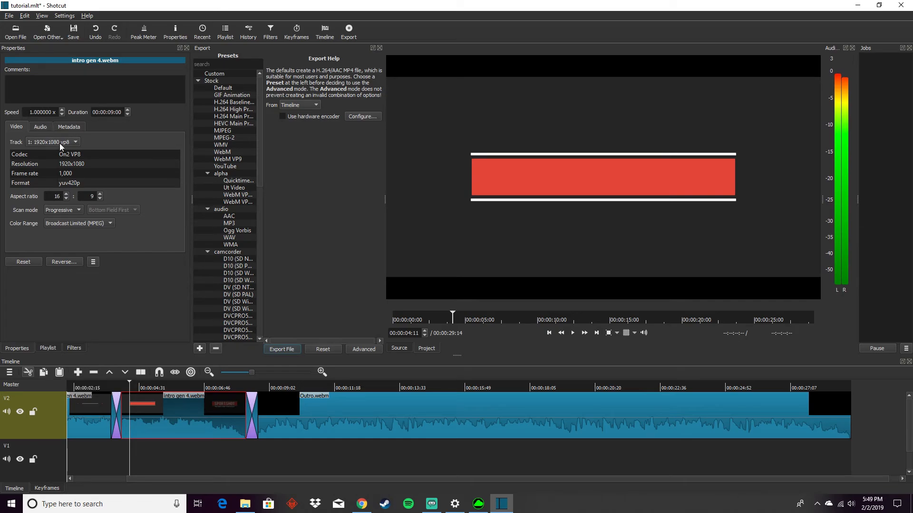
{"action": "left_click", "coordinate": [39, 128]}
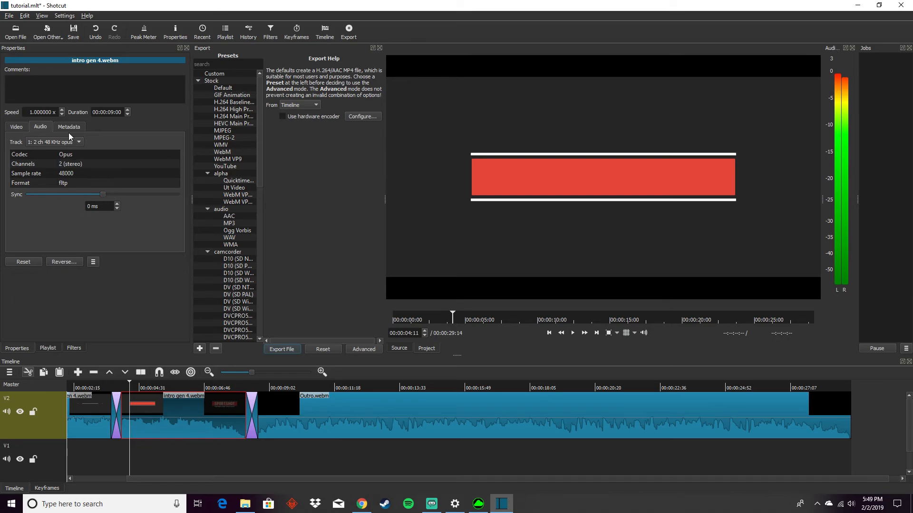
Check the second intro segment's metadata, and try a 17:9 aspect ratio on it before restoring 16:9.
{"action": "left_click", "coordinate": [68, 127]}
{"action": "left_click", "coordinate": [23, 127]}
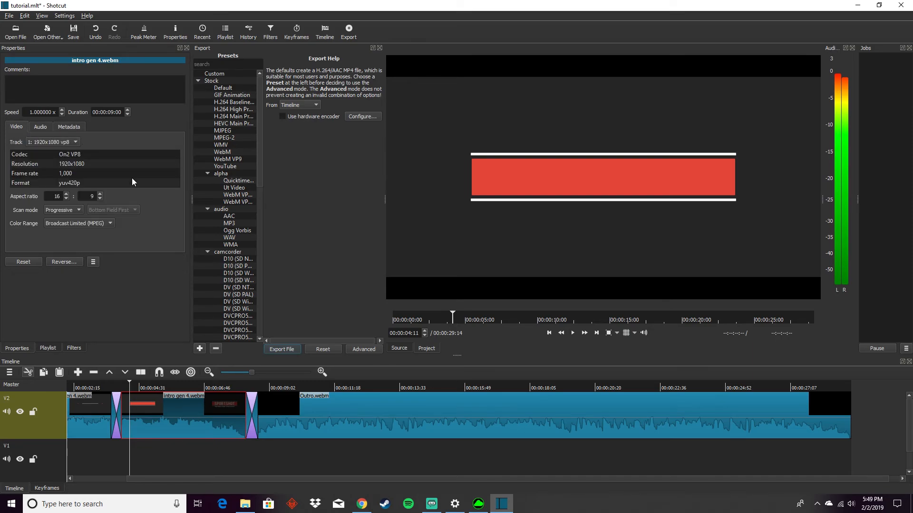
{"action": "left_click", "coordinate": [67, 194]}
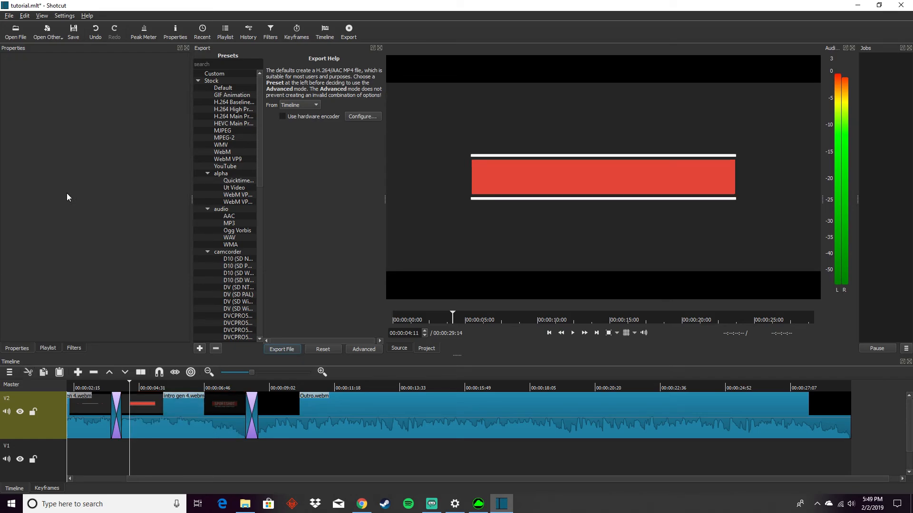
{"action": "left_click", "coordinate": [165, 403]}
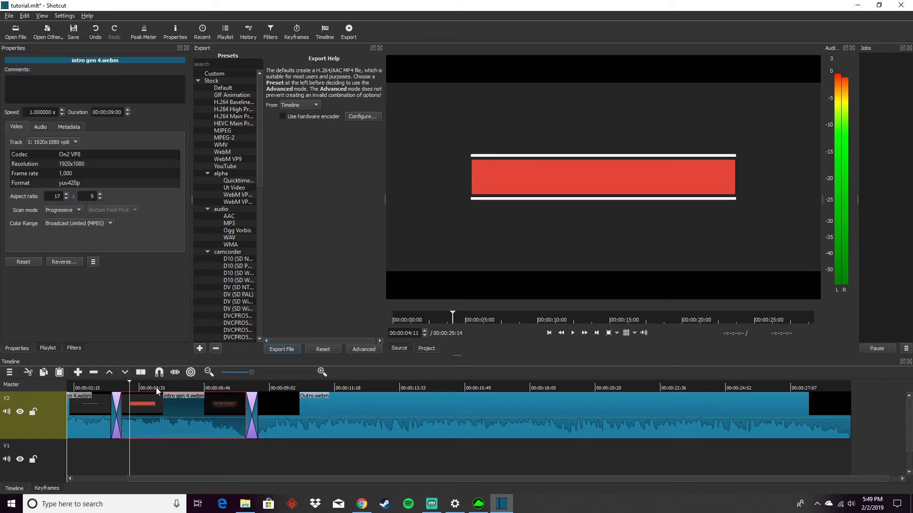
{"action": "left_click", "coordinate": [67, 199]}
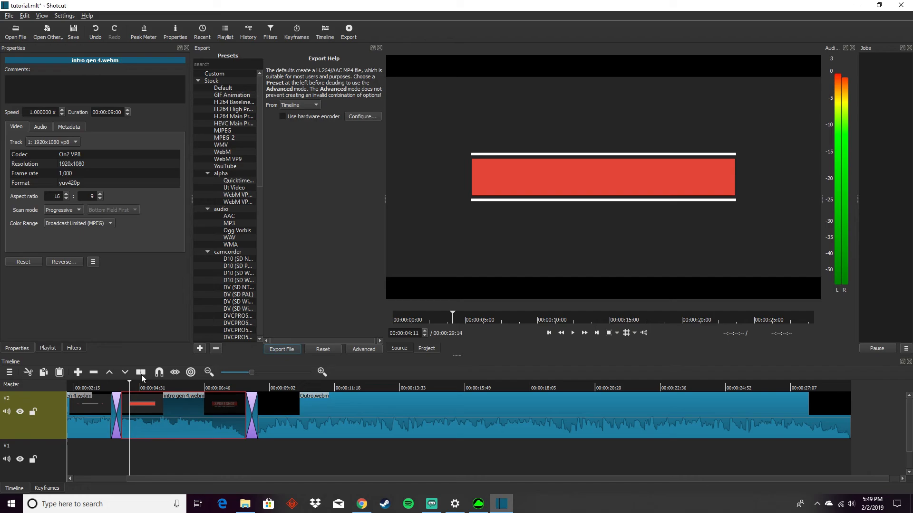
Change the color range of the second intro segment and play it back, returning the playhead to the start of the timeline.
{"action": "left_click", "coordinate": [67, 223]}
{"action": "left_click", "coordinate": [67, 222]}
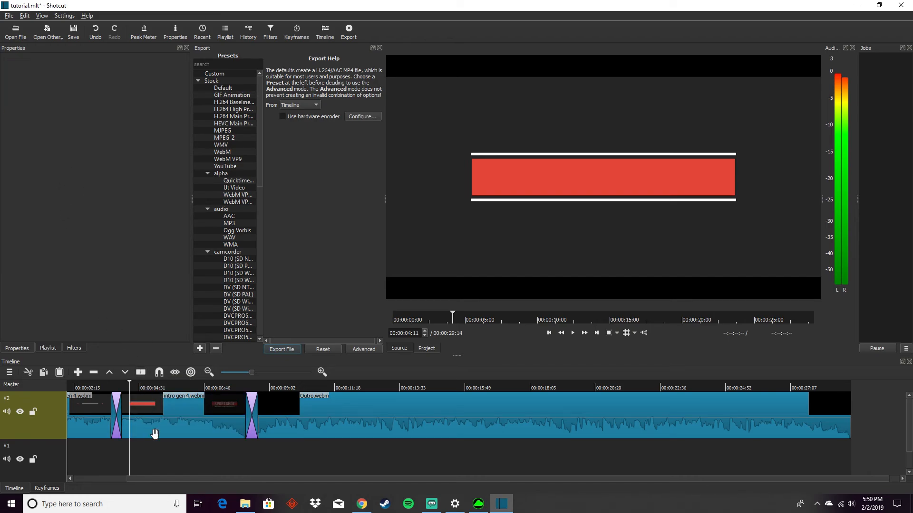
{"action": "left_click", "coordinate": [171, 432]}
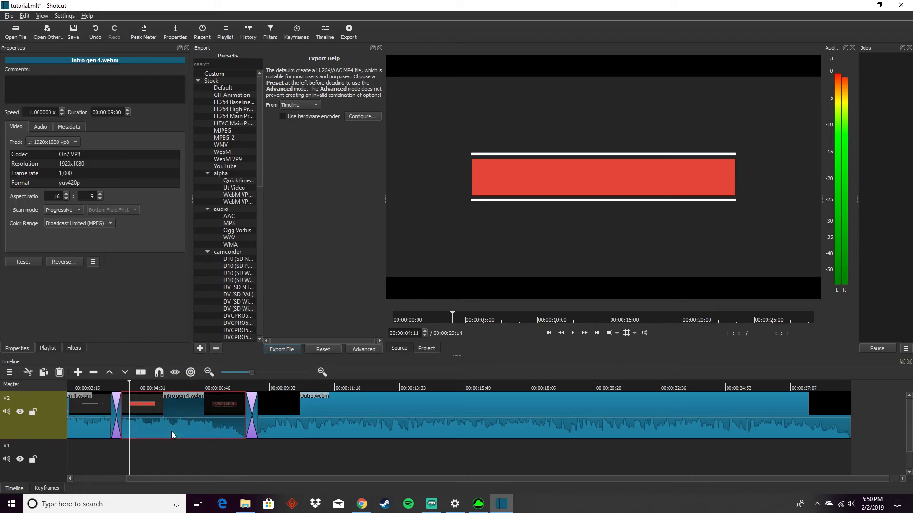
{"action": "left_click", "coordinate": [76, 224]}
{"action": "left_click", "coordinate": [79, 233]}
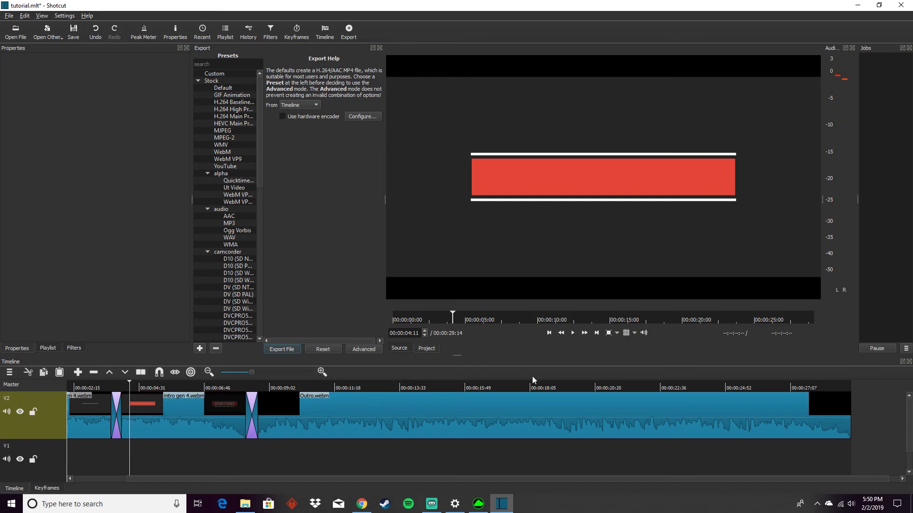
{"action": "left_click", "coordinate": [572, 333]}
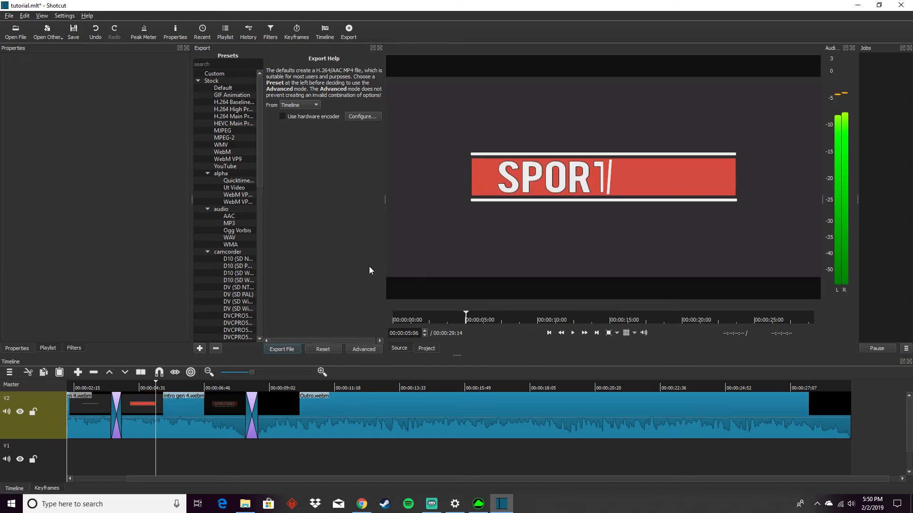
{"action": "key", "text": "Home"}
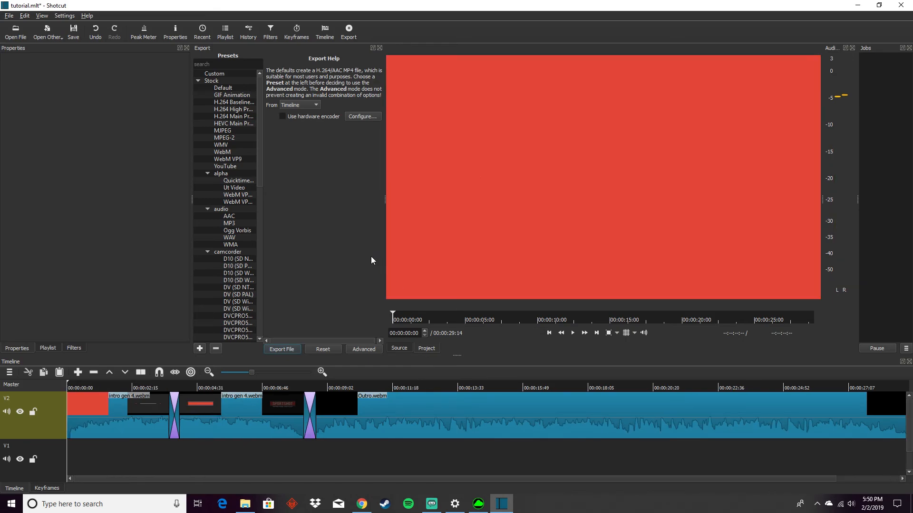